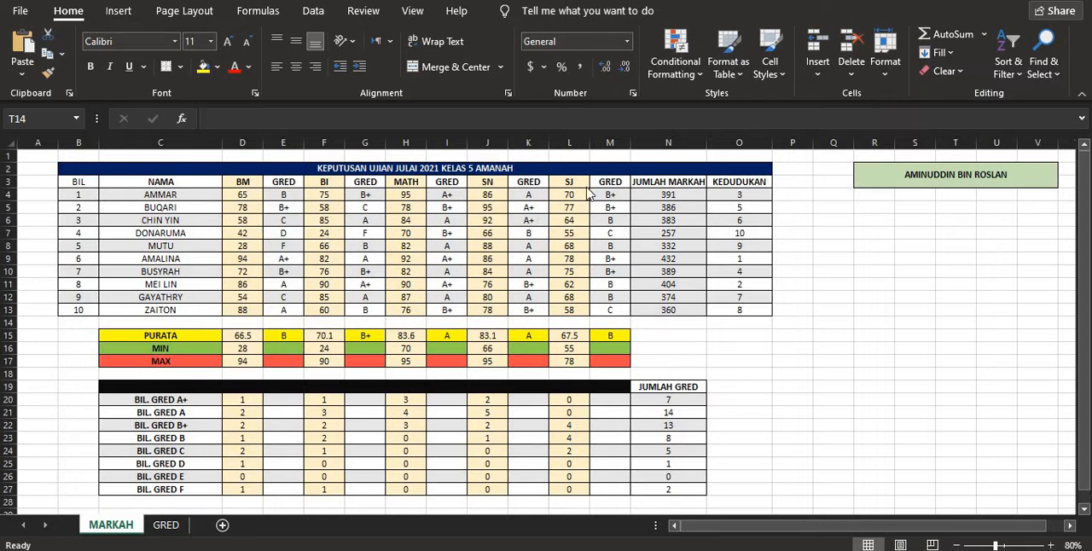
- Inspect the SUM formula behind the first student's JUMLAH MARKAH total in cell N4
click(657, 195)
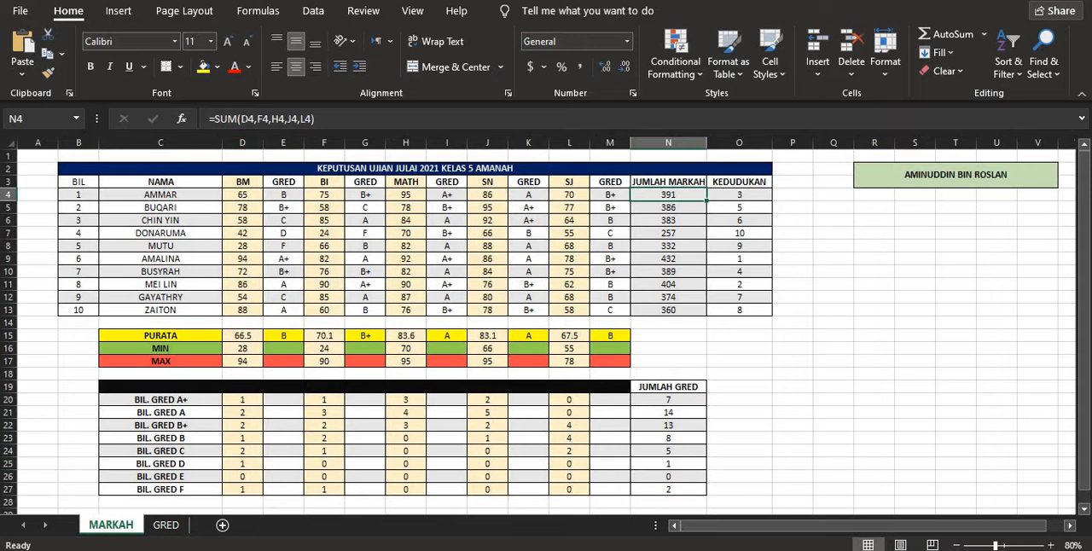
click(254, 119)
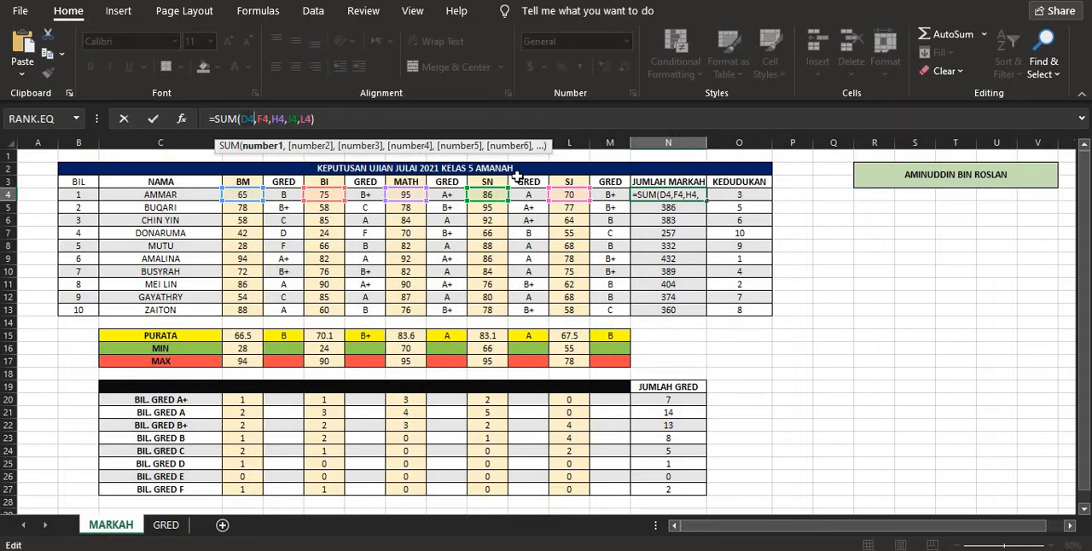
click(858, 258)
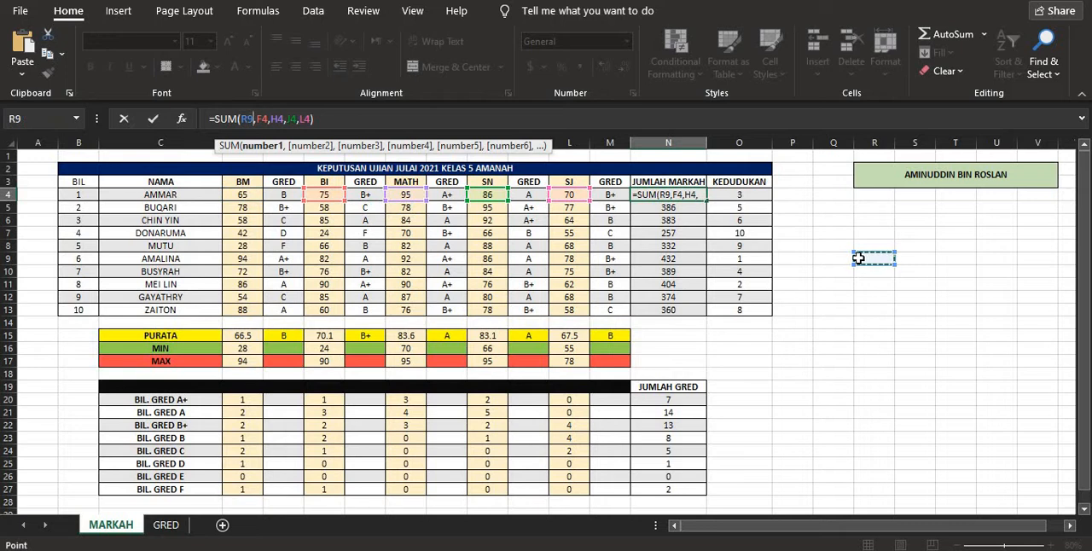
key(ctrl+z)
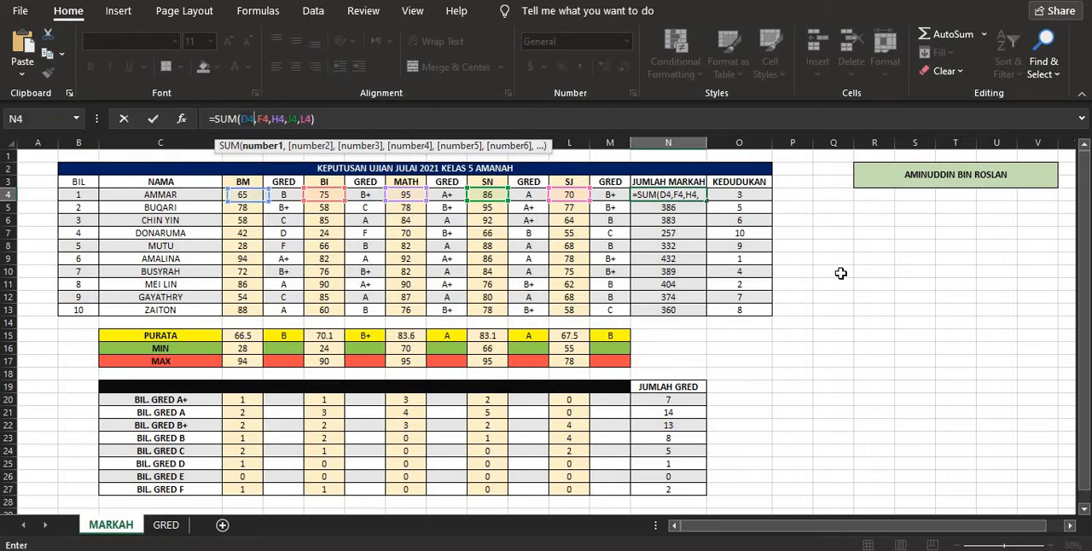
click(375, 119)
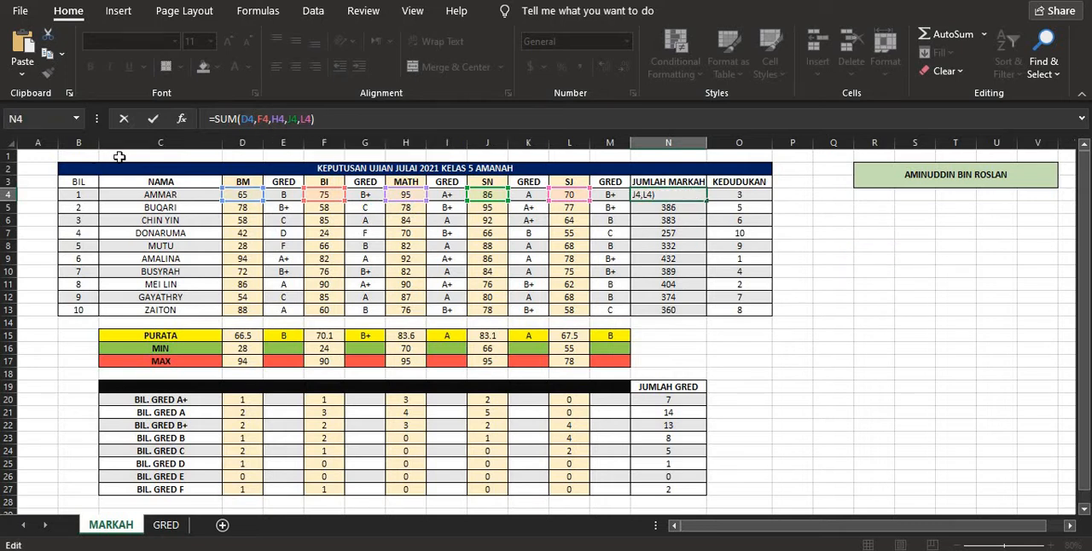
click(153, 119)
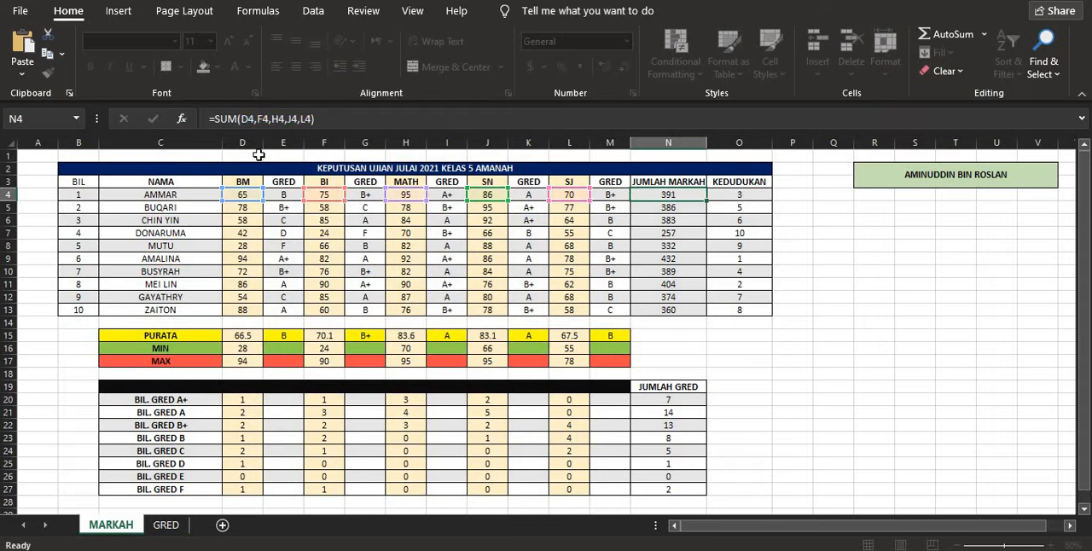
- Enter the formula =SUM(D8,F8,H8,J8,L8) in cell Q8 to total the fifth student's five subject marks
click(834, 246)
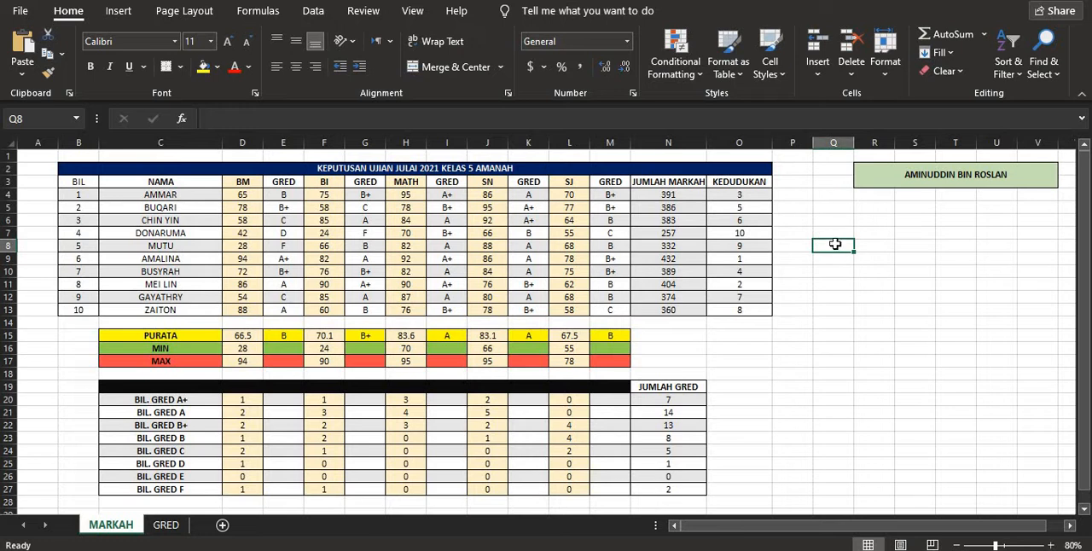
text(=)
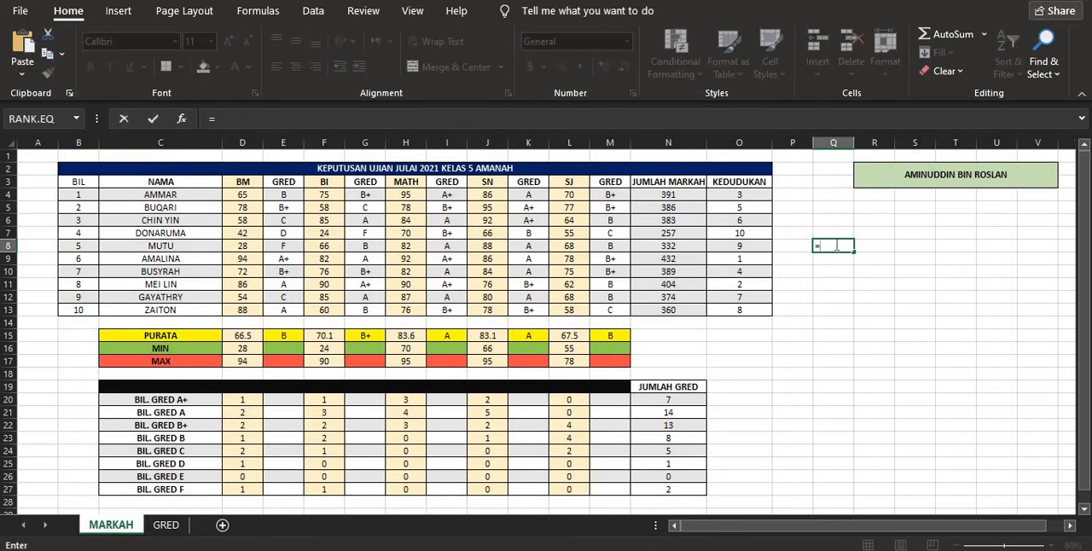
text(sum)
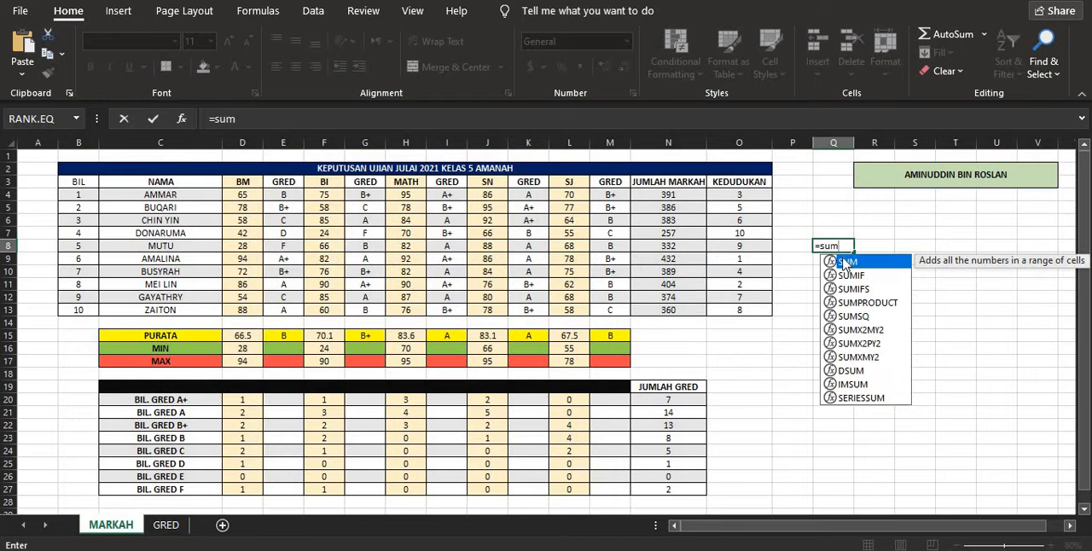
double_click(844, 265)
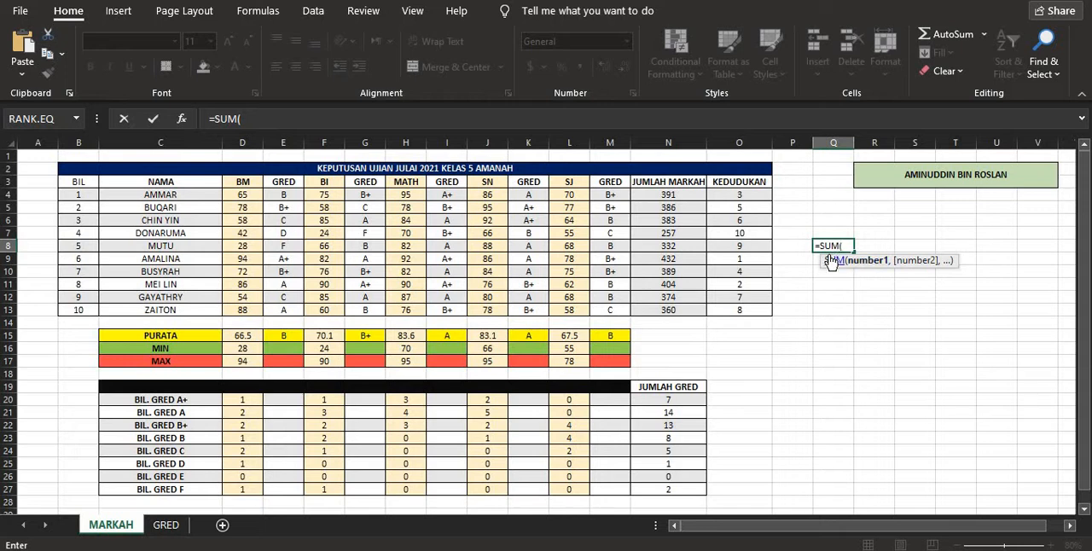
click(241, 248)
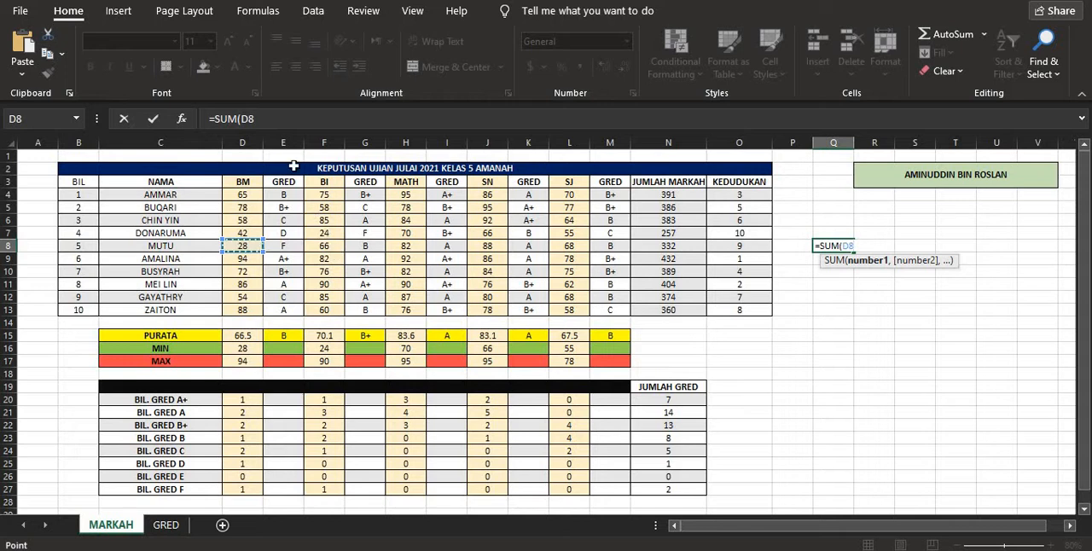
click(257, 120)
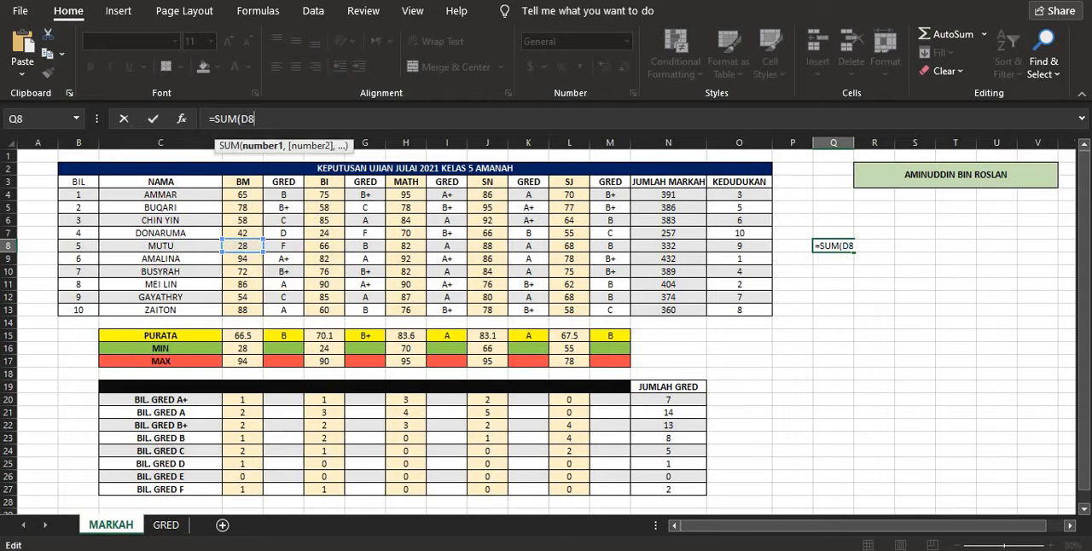
text(,)
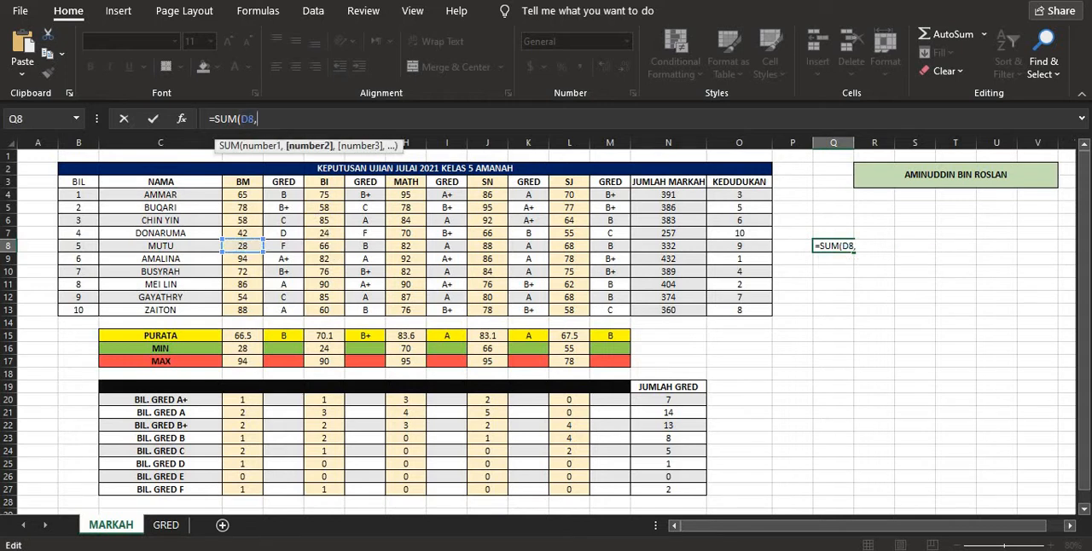
click(331, 246)
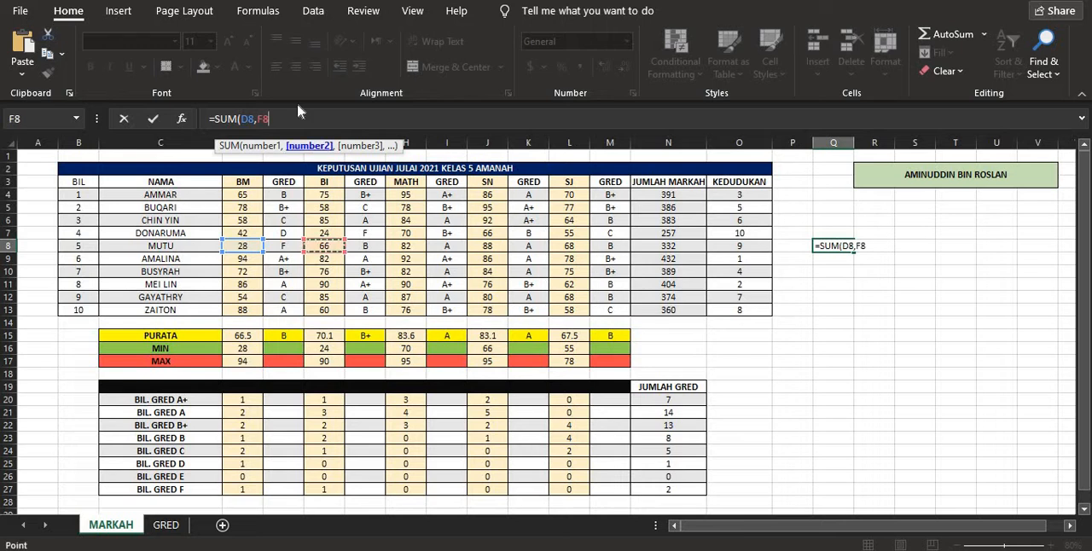
text(,)
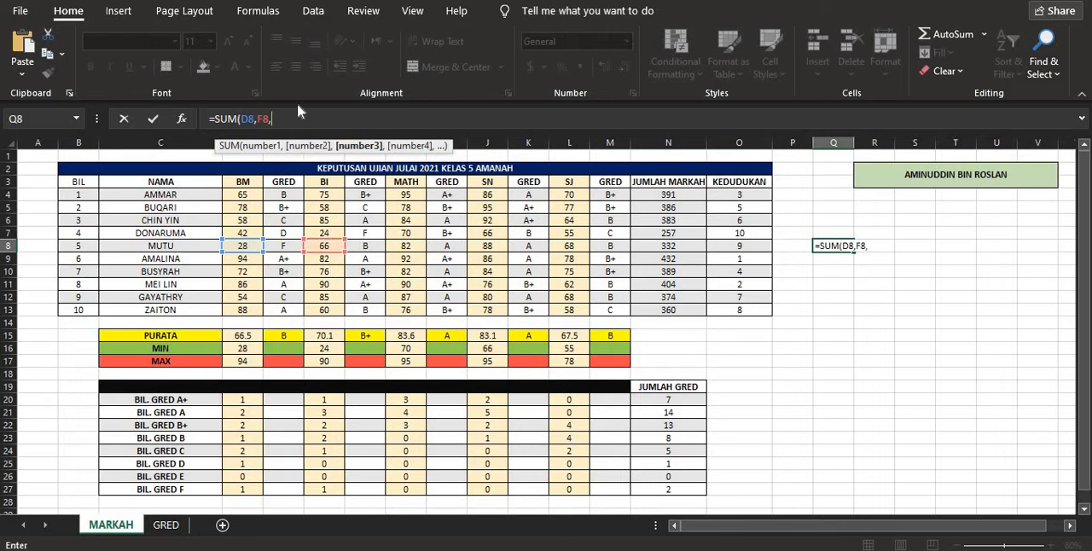
click(408, 247)
text(,)
click(482, 251)
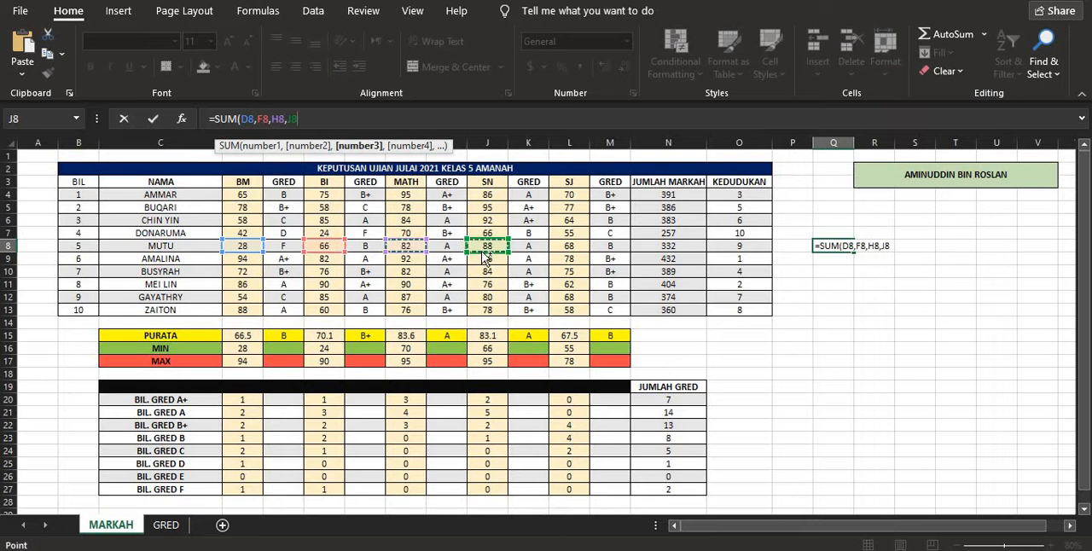
text(,)
click(574, 246)
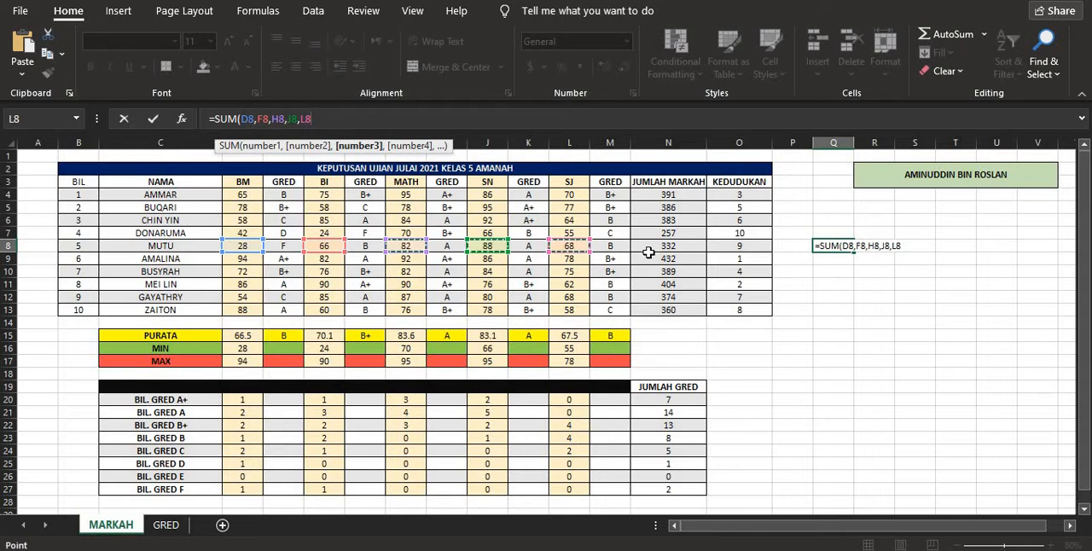
key(shift+Return)
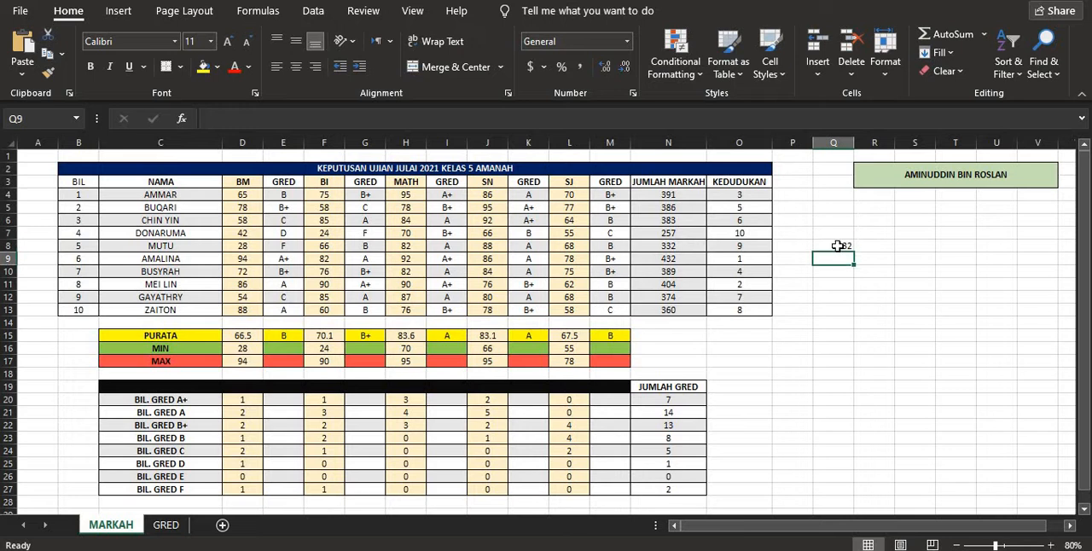
- Compare the formula in Q8 with the JUMLAH MARKAH formulas in N8 and N4
click(843, 247)
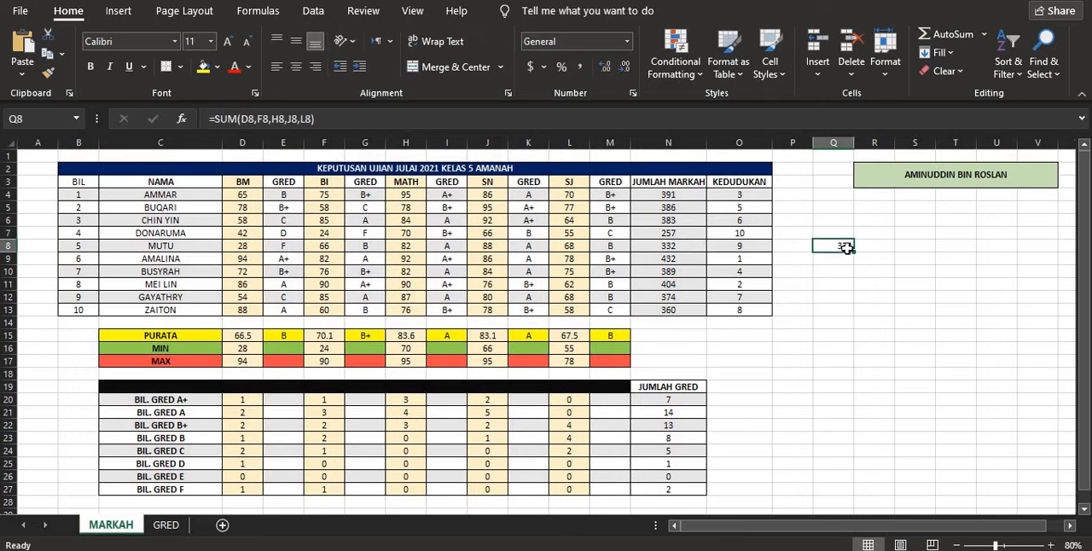
click(686, 248)
click(827, 248)
click(701, 249)
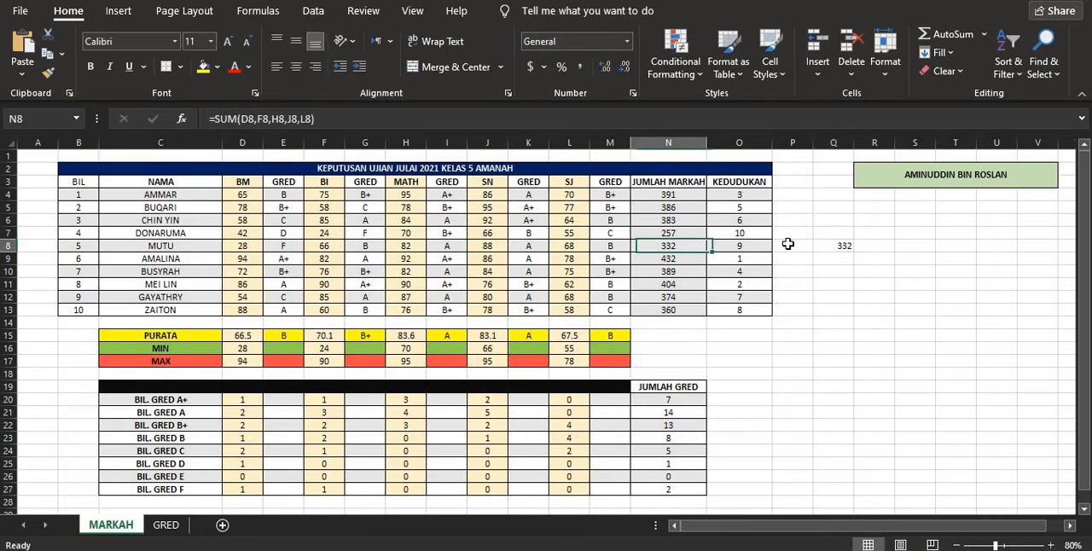
click(827, 246)
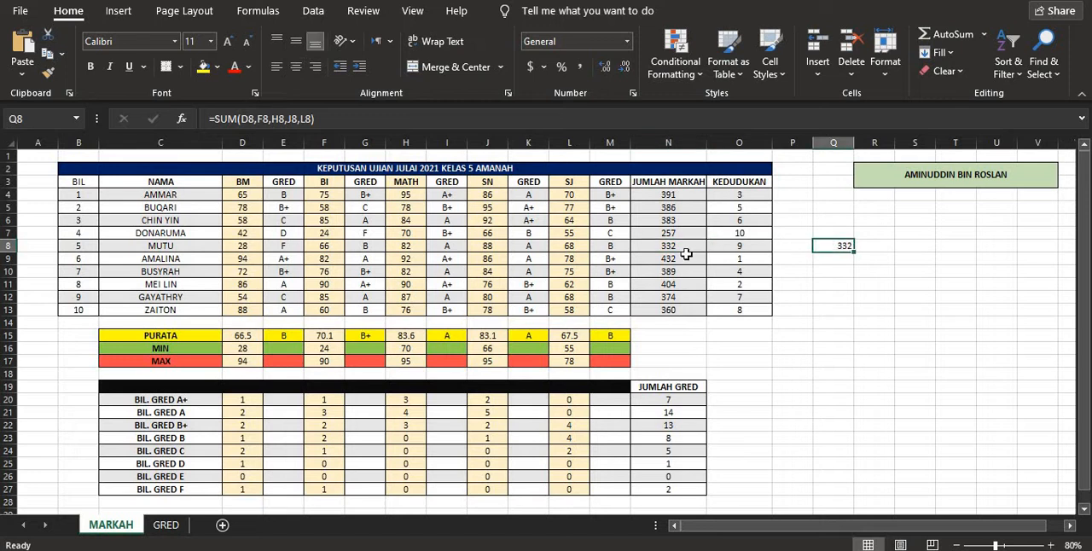
click(686, 249)
click(839, 243)
click(679, 195)
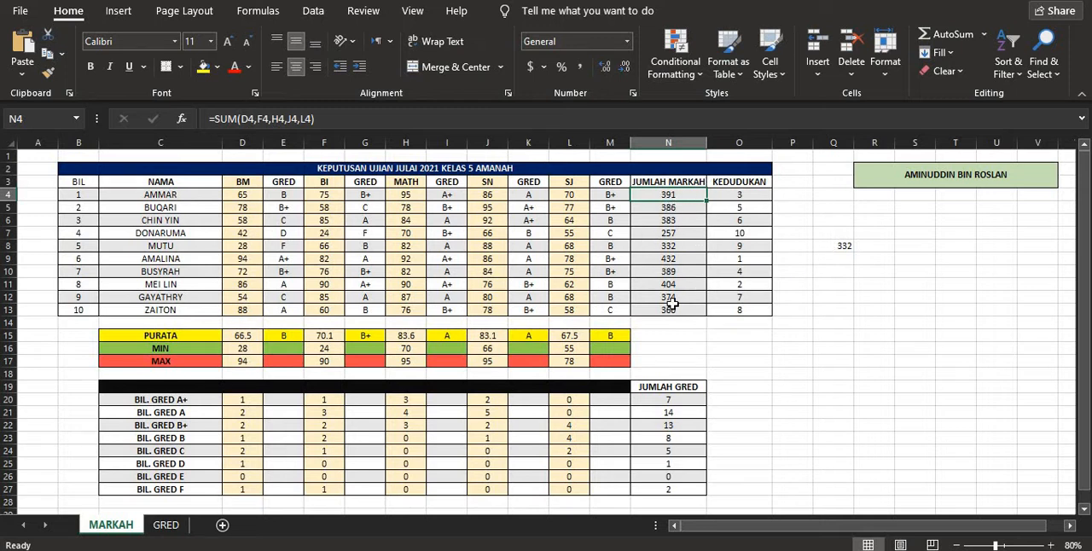
- Delete the test SUM formula from cell Q8
click(831, 245)
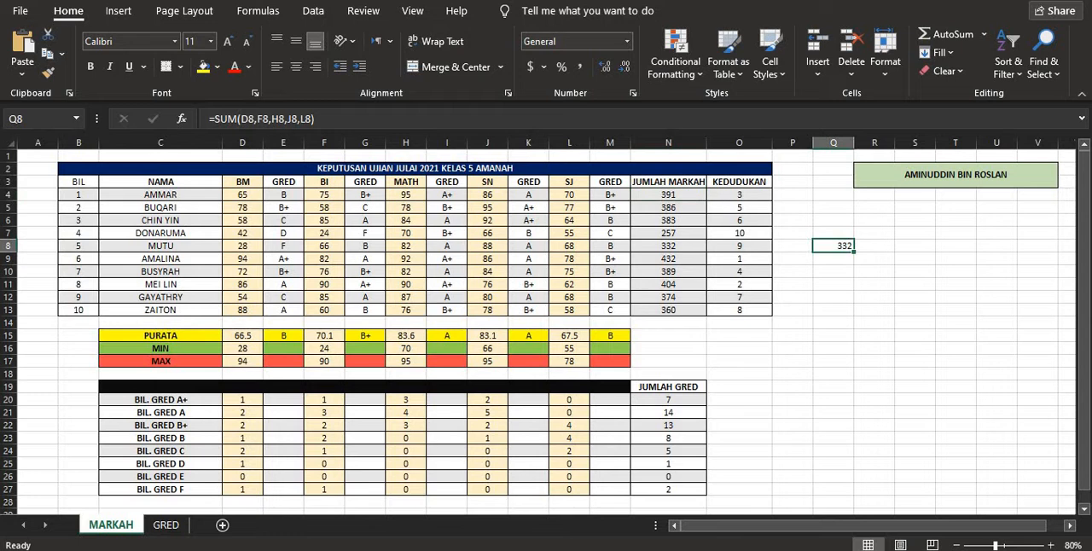
drag(325, 119, 200, 118)
key(BackSpace)
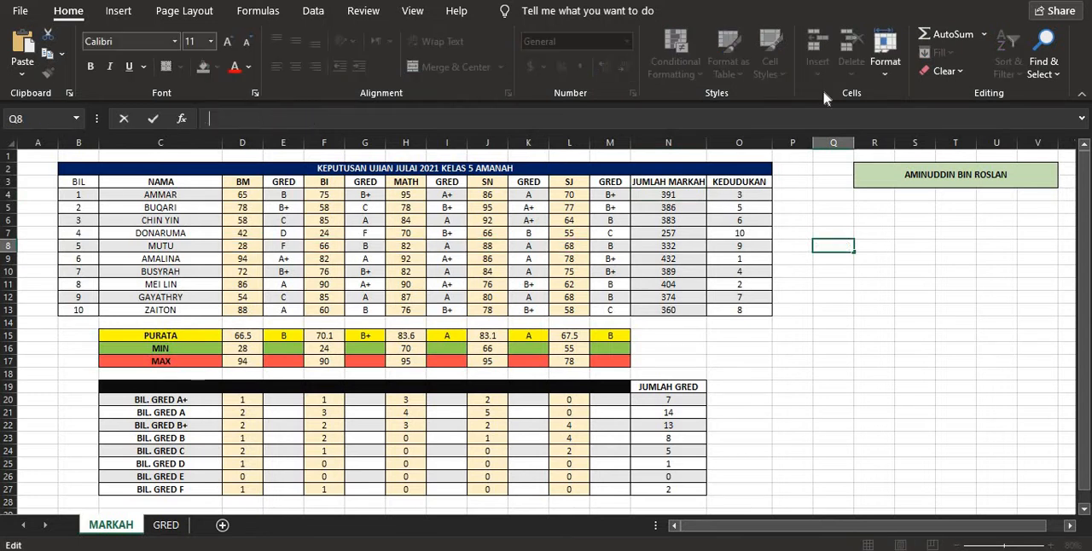
click(955, 301)
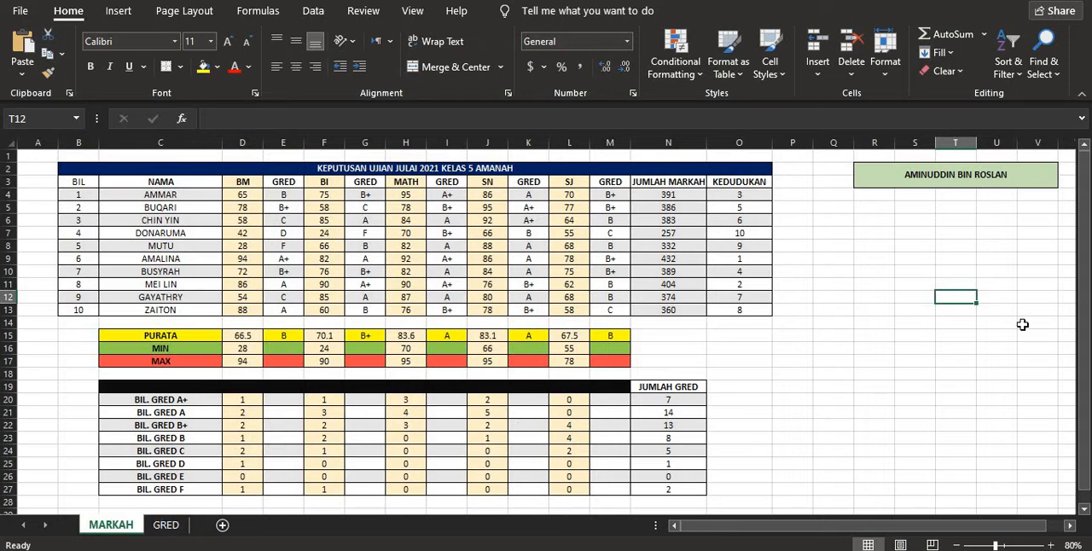
drag(884, 256, 982, 448)
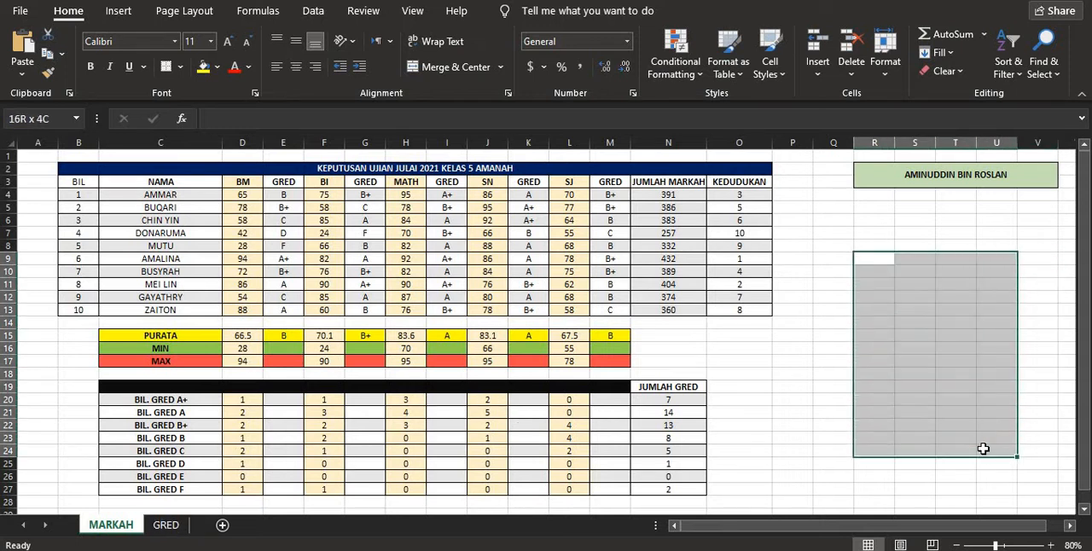
click(901, 273)
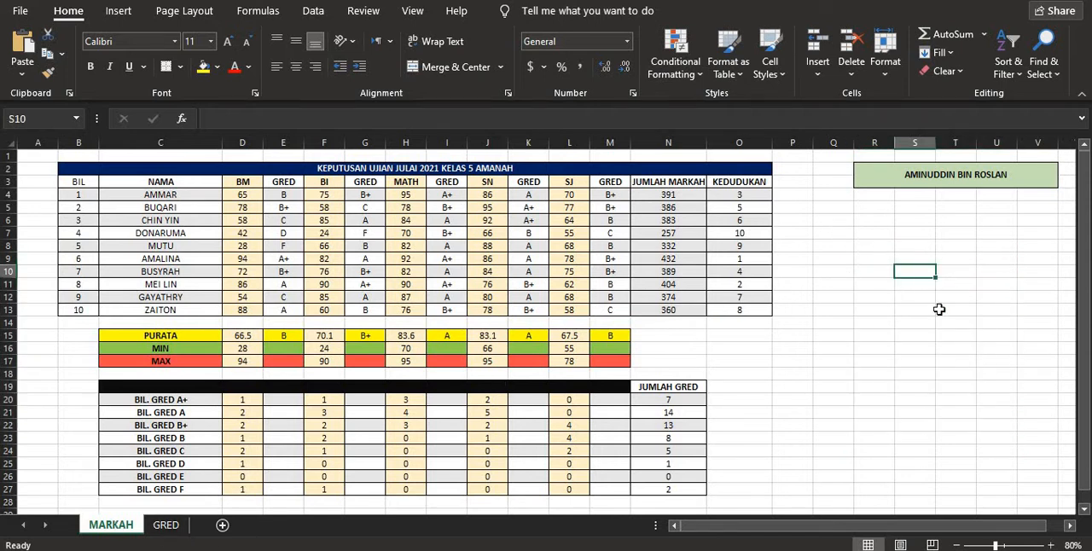
scroll(795, 369, down, 3)
scroll(794, 368, up, 3)
- Open the GRED sheet and examine its RANGE column and the MARKAH and GRED lookup values
click(167, 525)
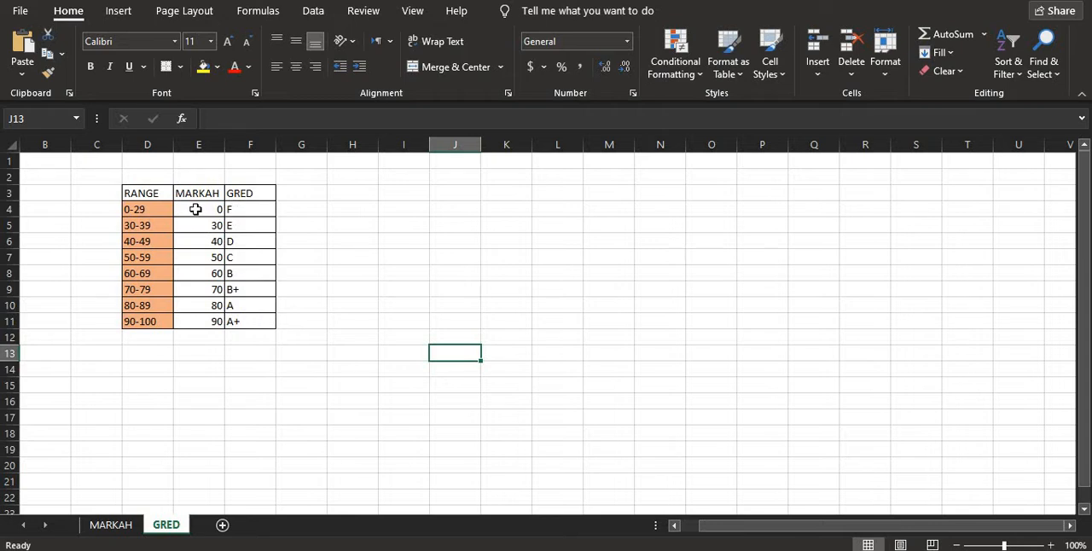
drag(196, 209, 244, 322)
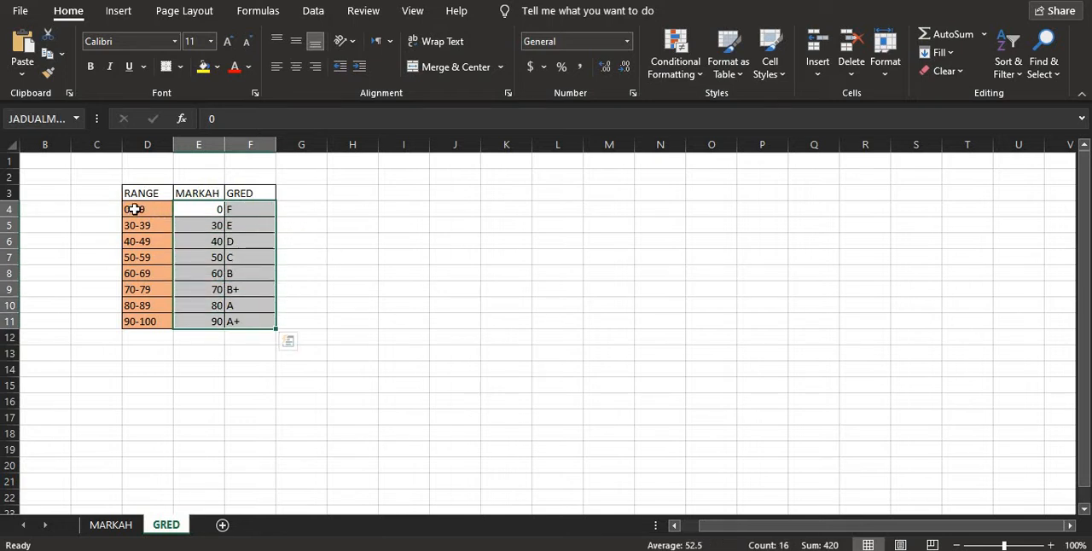
drag(134, 209, 144, 324)
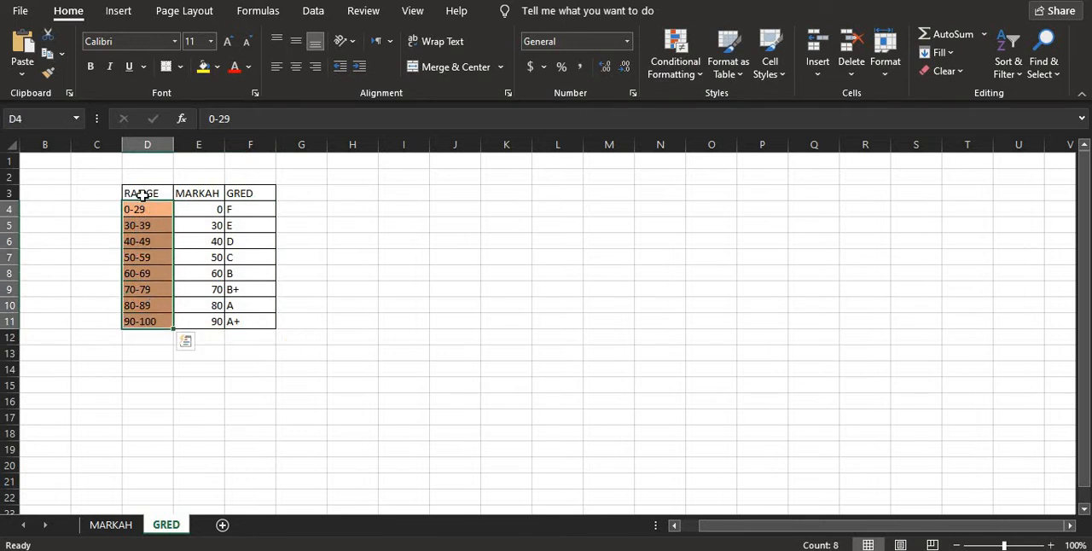
drag(141, 194, 141, 322)
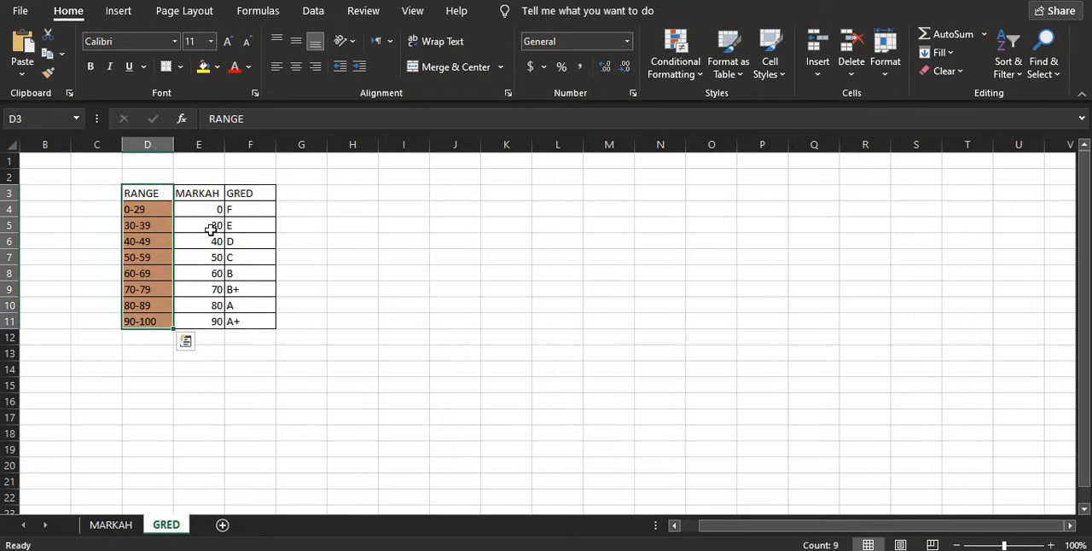
drag(206, 209, 250, 323)
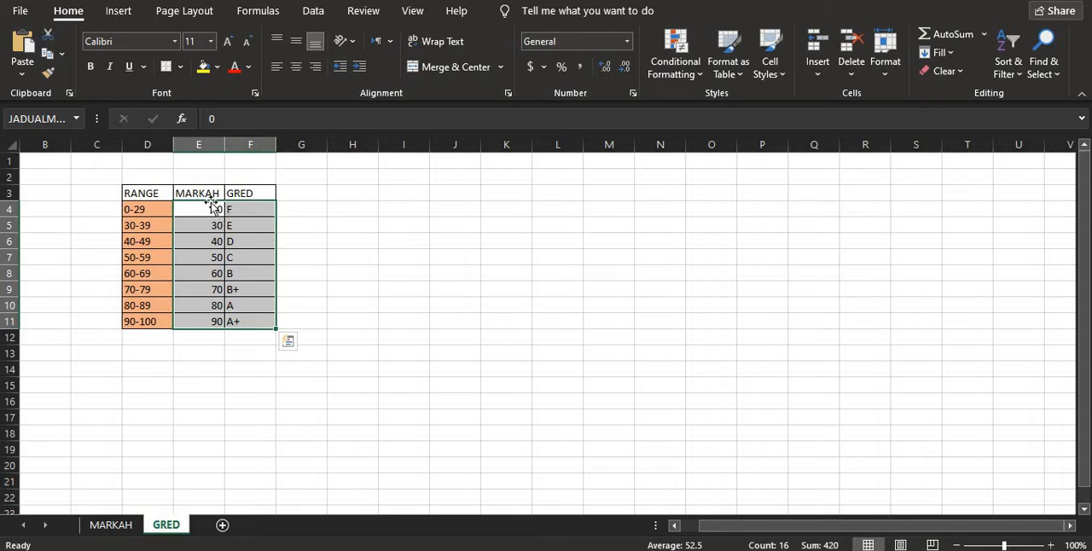
click(323, 225)
- Try defining the name Jadual_Markah for the MARKAH and GRED values in E4:F11, and discard the definition
drag(199, 209, 247, 319)
right_click(258, 272)
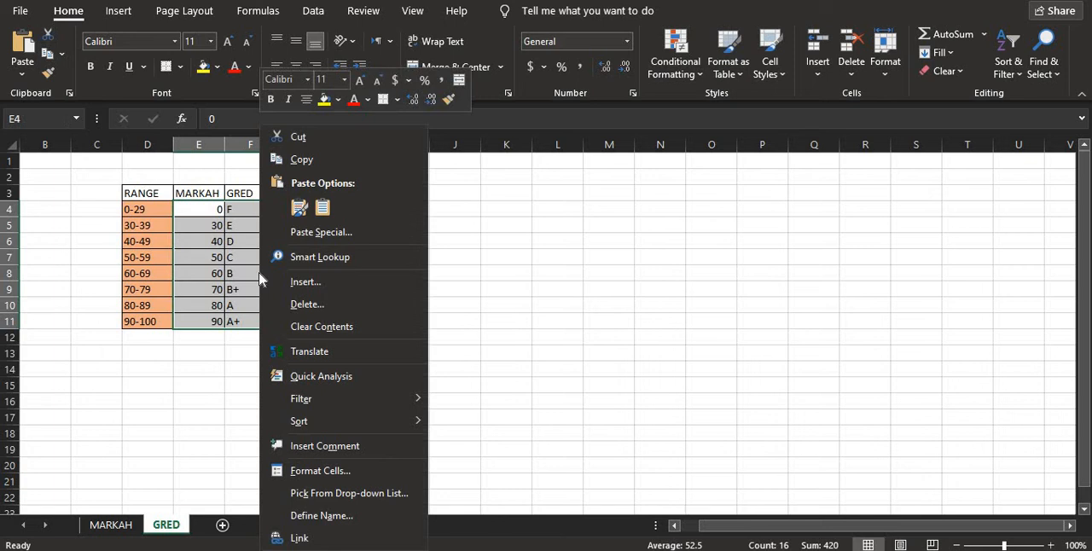
click(357, 516)
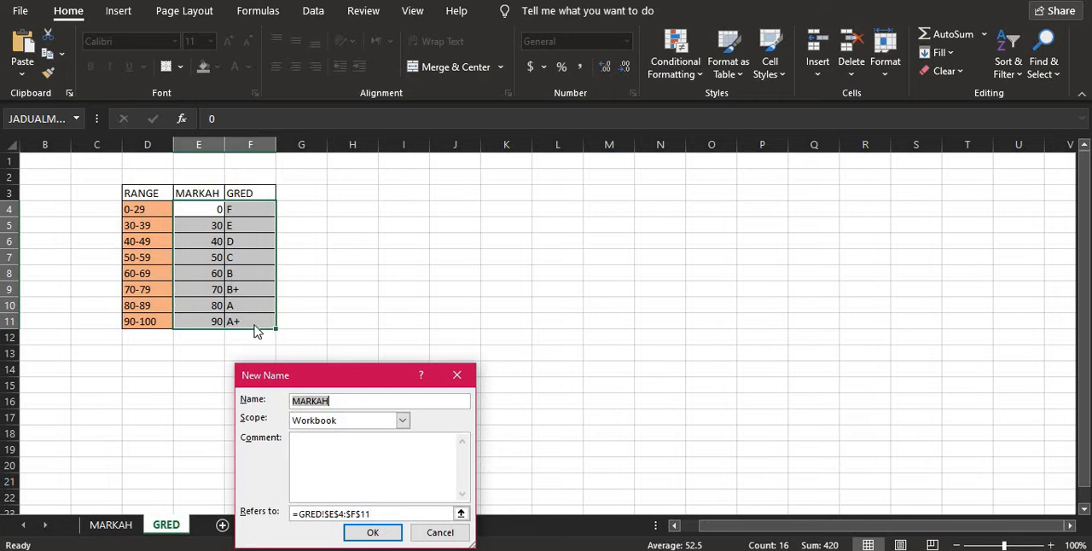
text(Jadual Markah)
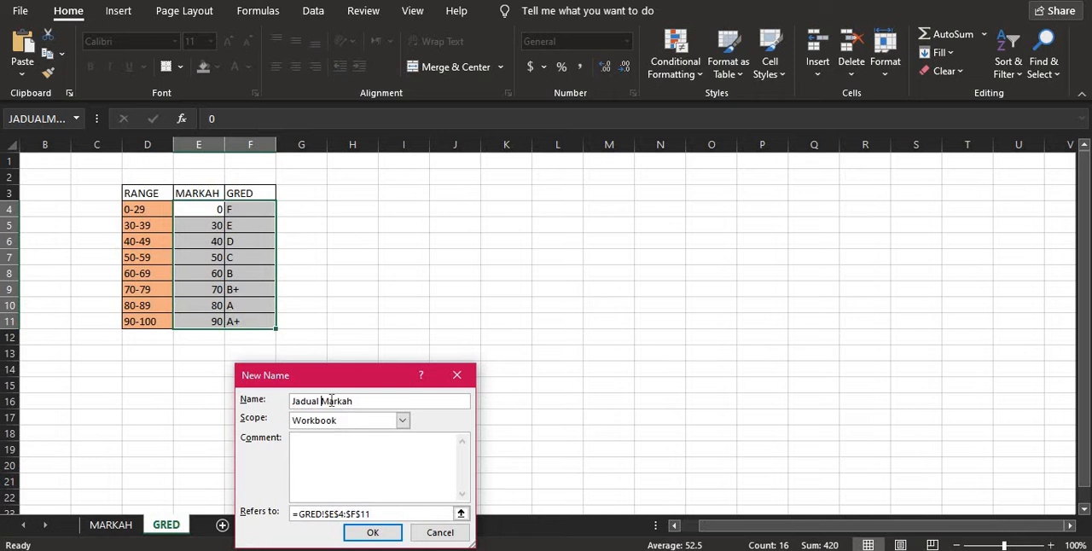
key(BackSpace)
text(_)
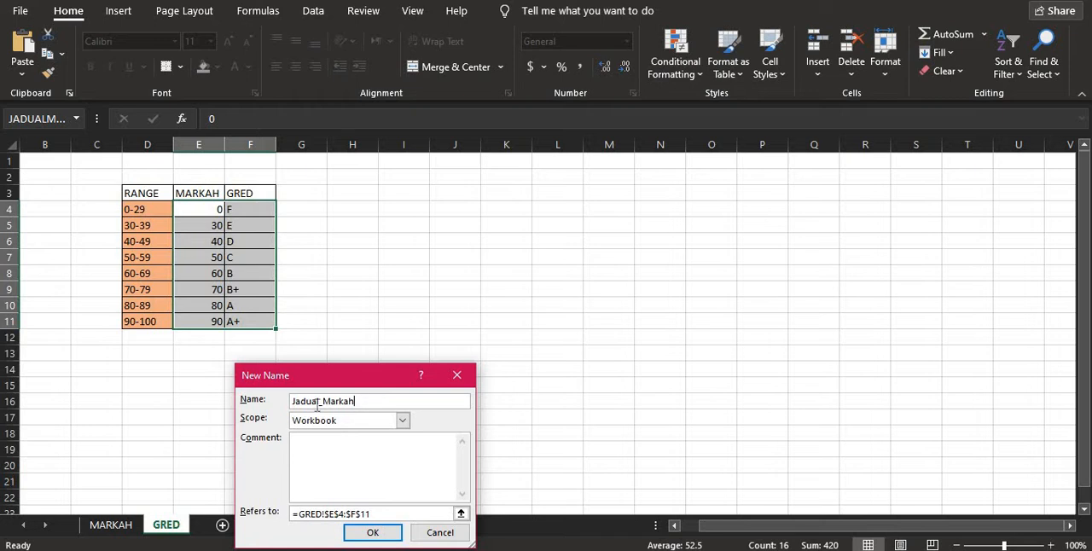
click(441, 533)
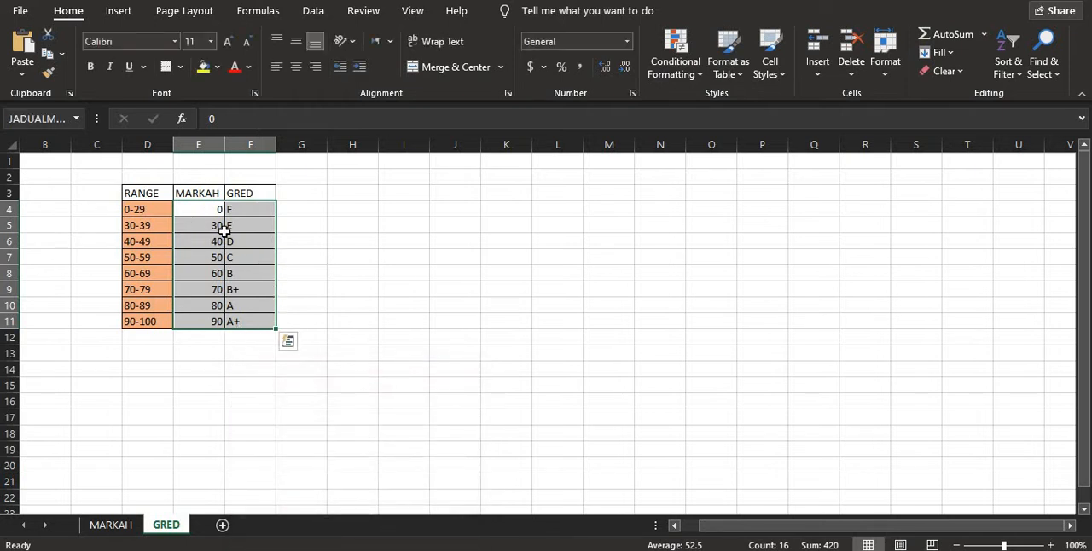
- Open the MARKAH sheet and inspect the lookup value and table name in the LOOKUP formula of cell E4
click(101, 528)
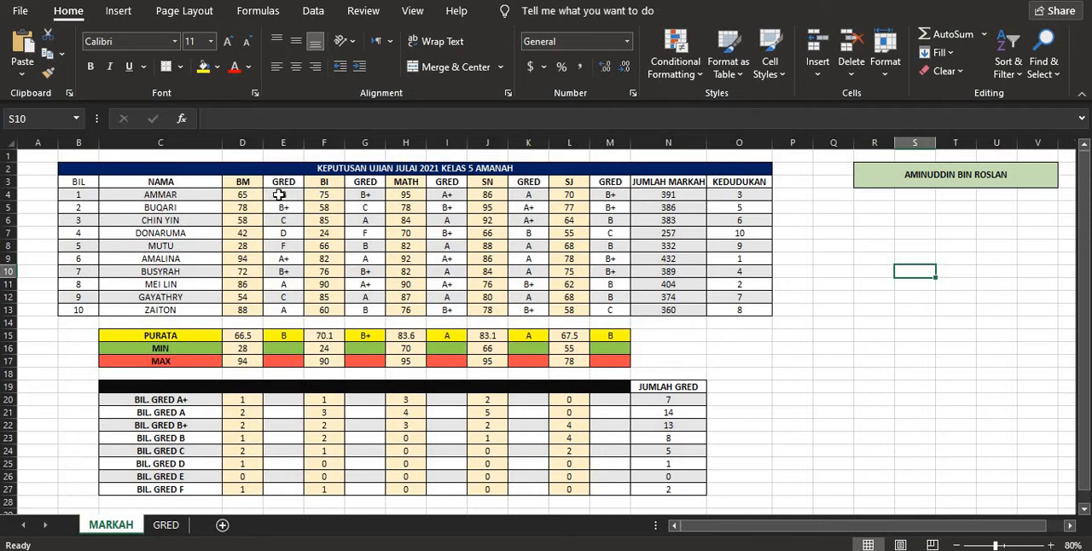
click(280, 195)
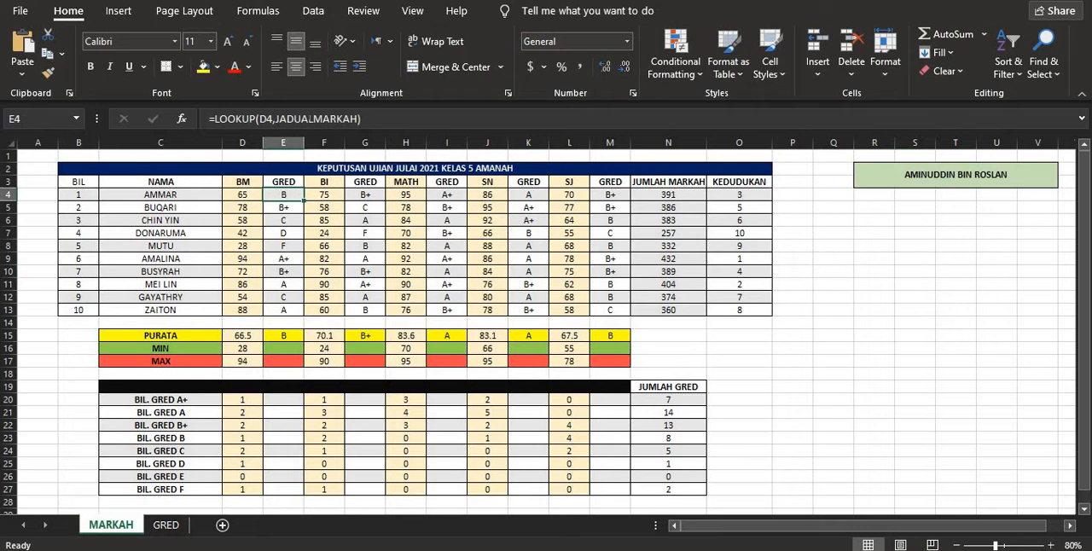
click(275, 119)
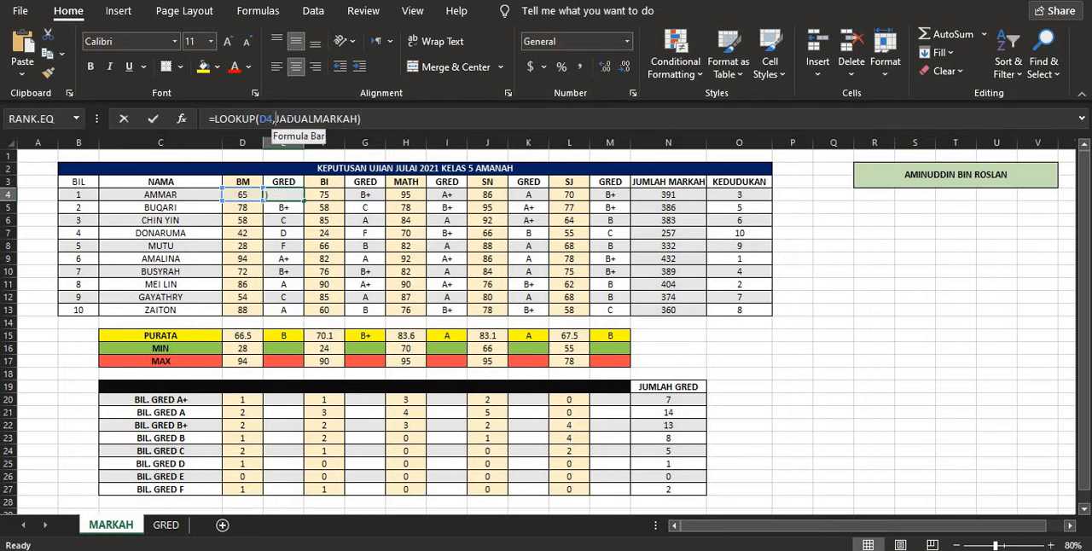
key(Right)
key(Right)
key(Right)
key(Right)
key(Right)
key(Right)
key(Right)
key(Right)
key(Right)
key(Right)
key(Right)
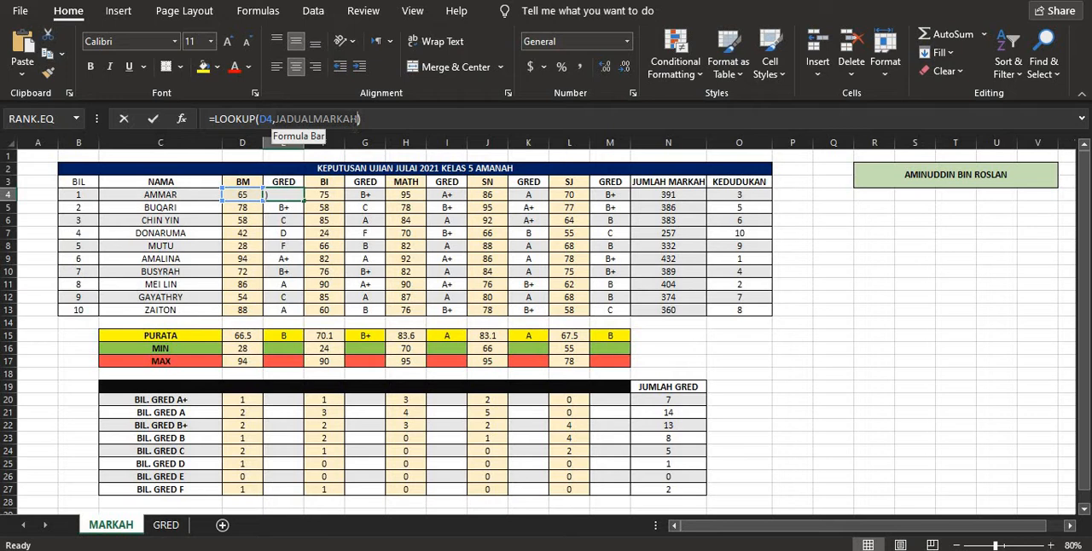
drag(357, 118, 358, 119)
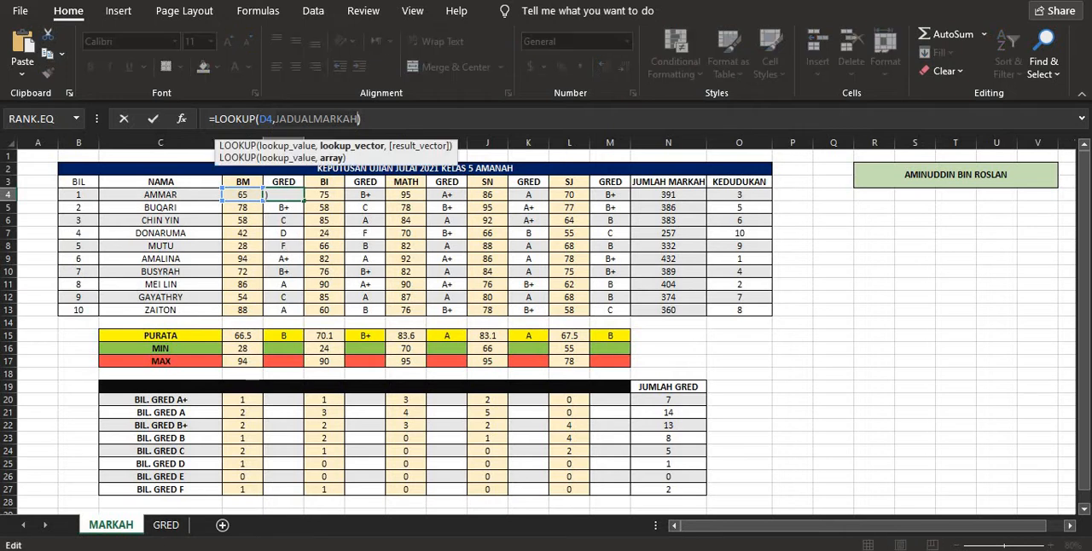
- Try pointing the lookup table of E4's formula at the range E4:F11 on the GRED sheet, and discard the edit
click(165, 525)
drag(188, 210, 258, 307)
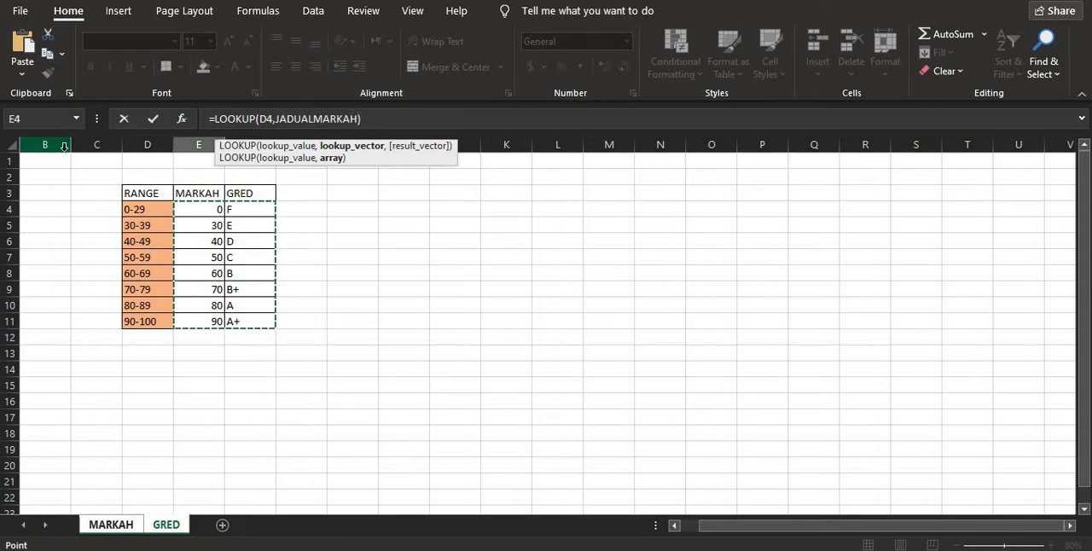
click(111, 525)
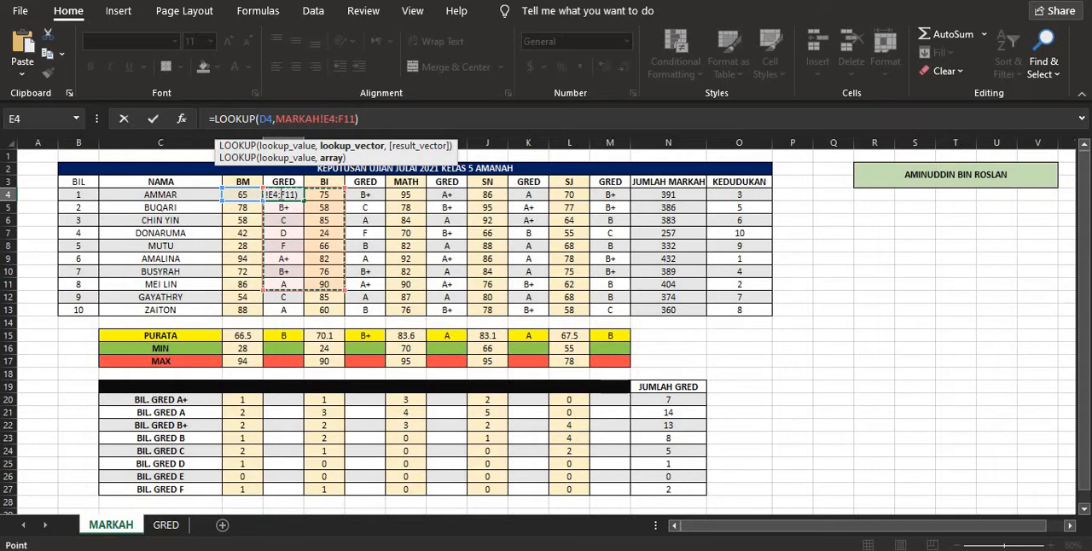
click(122, 119)
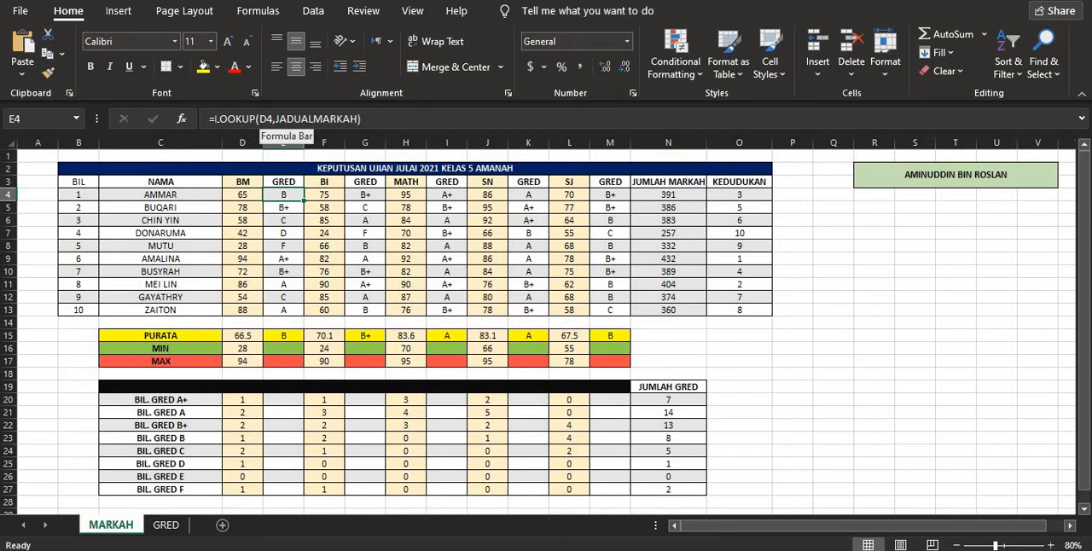
- Review the function name and arguments of the LOOKUP formula in cell E4, and discard any edit
click(257, 122)
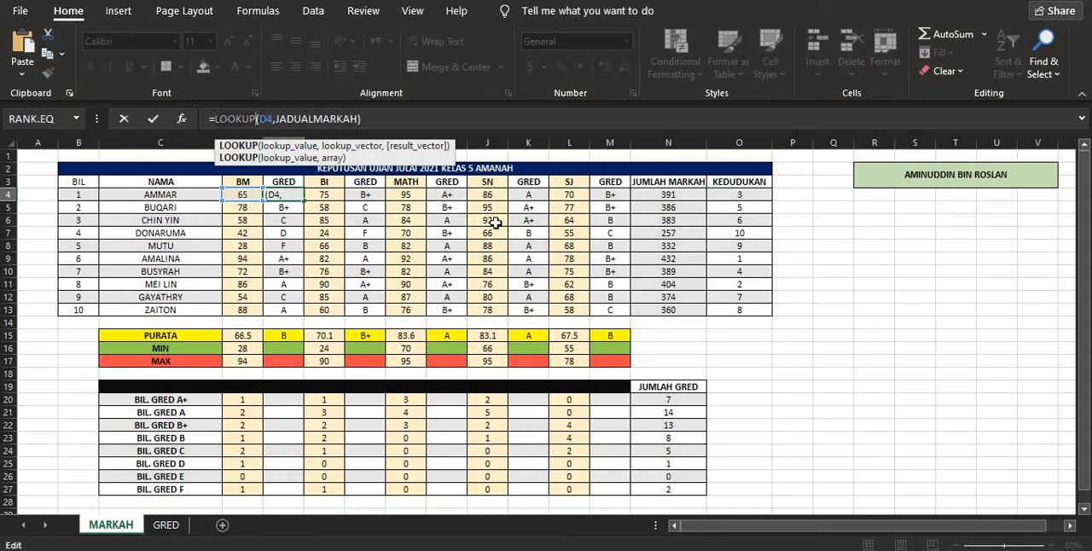
click(793, 245)
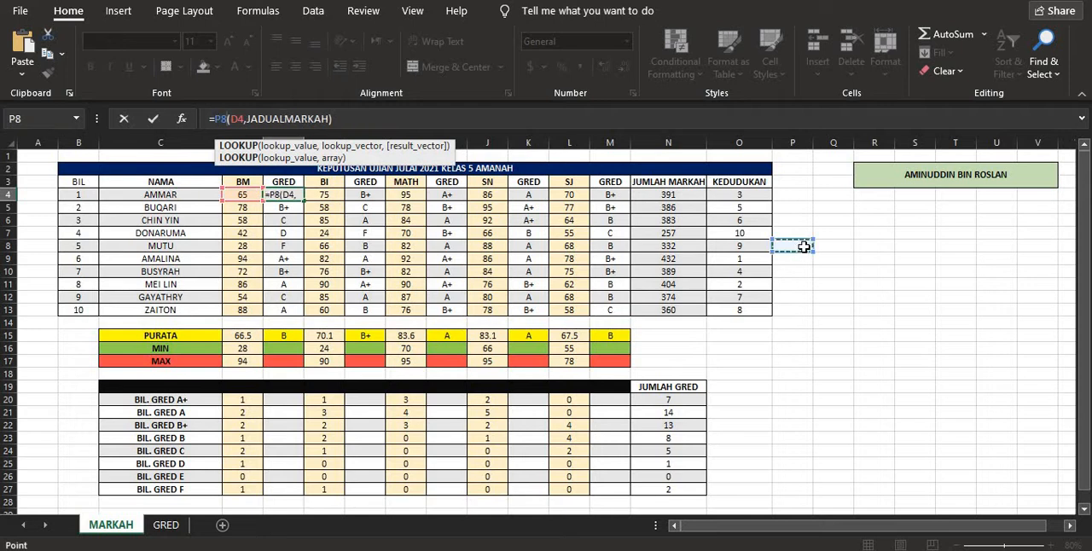
click(124, 118)
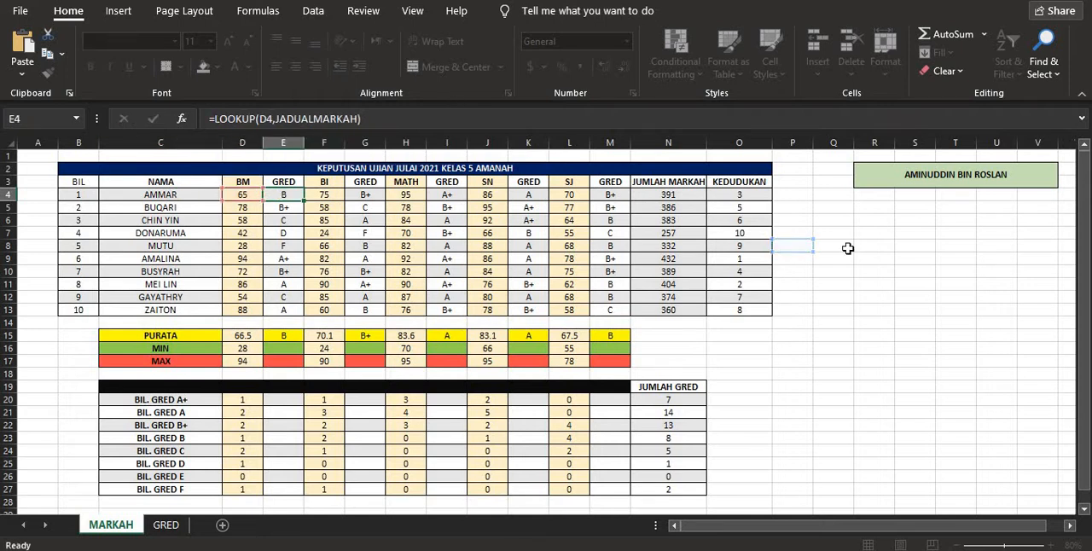
- Enter the formula =LOOKUP(D4,JADUALMARKAH) in cell Q11 to grade the first student's BM mark
click(822, 282)
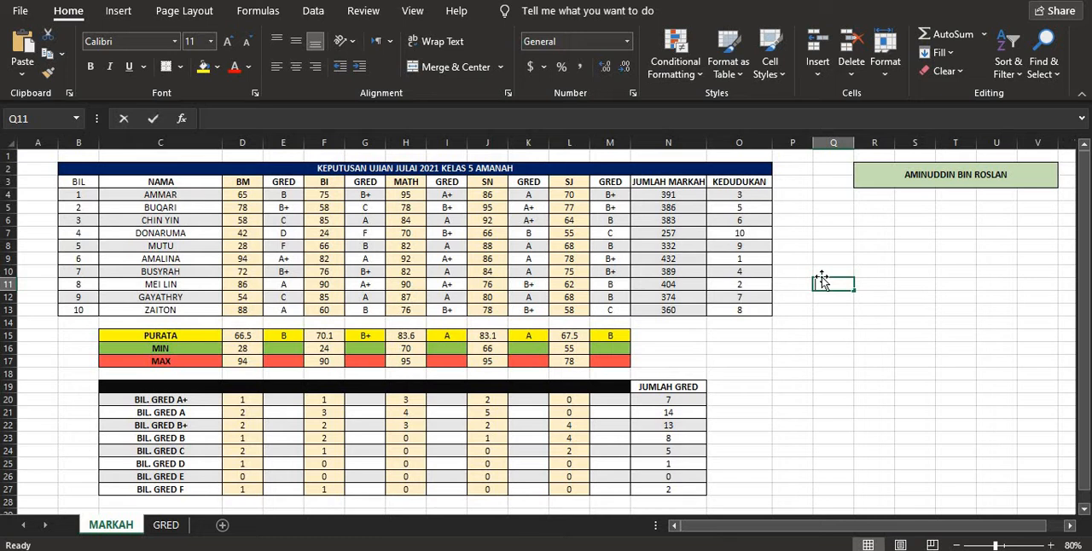
text(=)
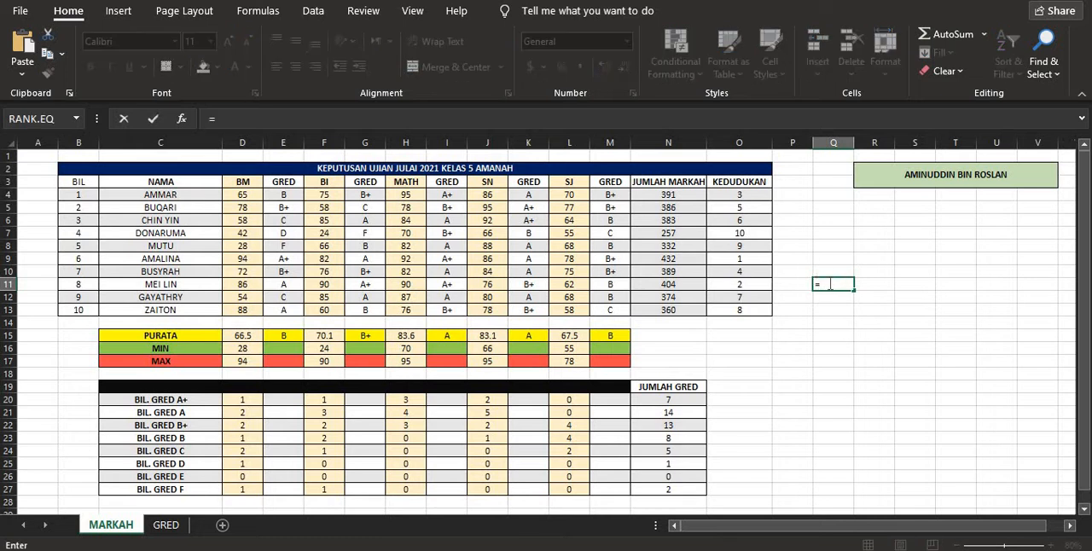
text(look)
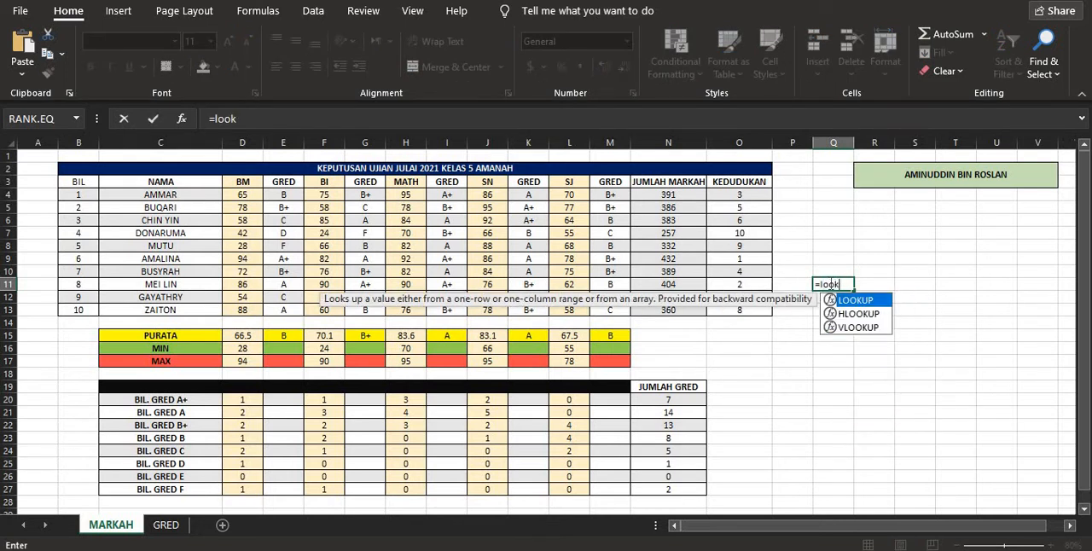
double_click(844, 300)
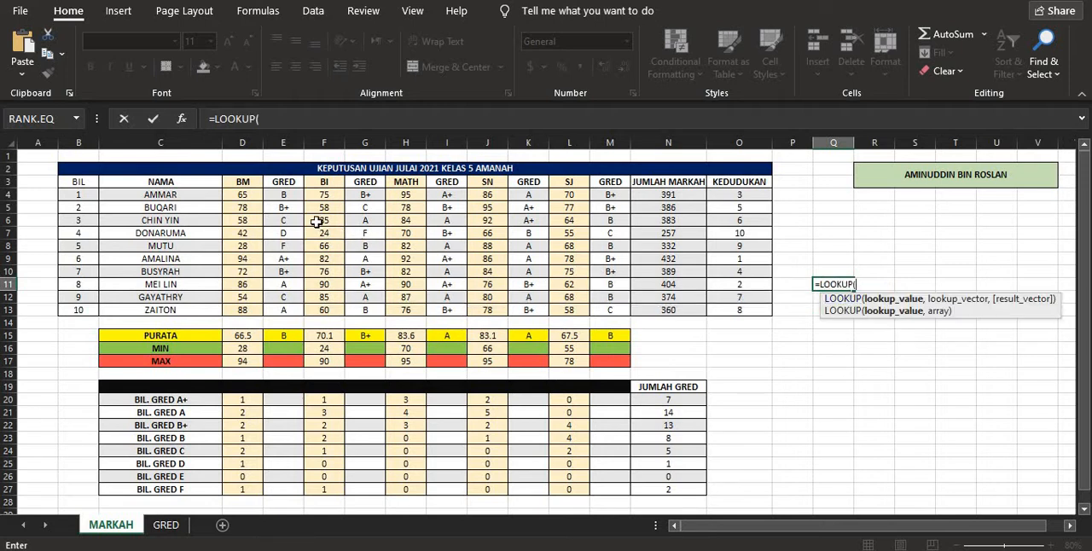
click(254, 196)
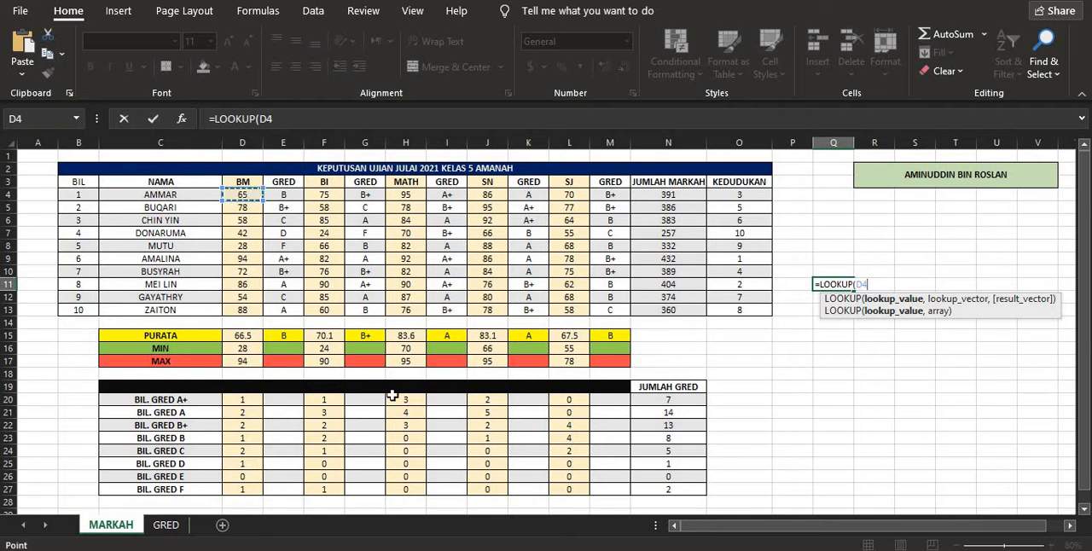
click(274, 118)
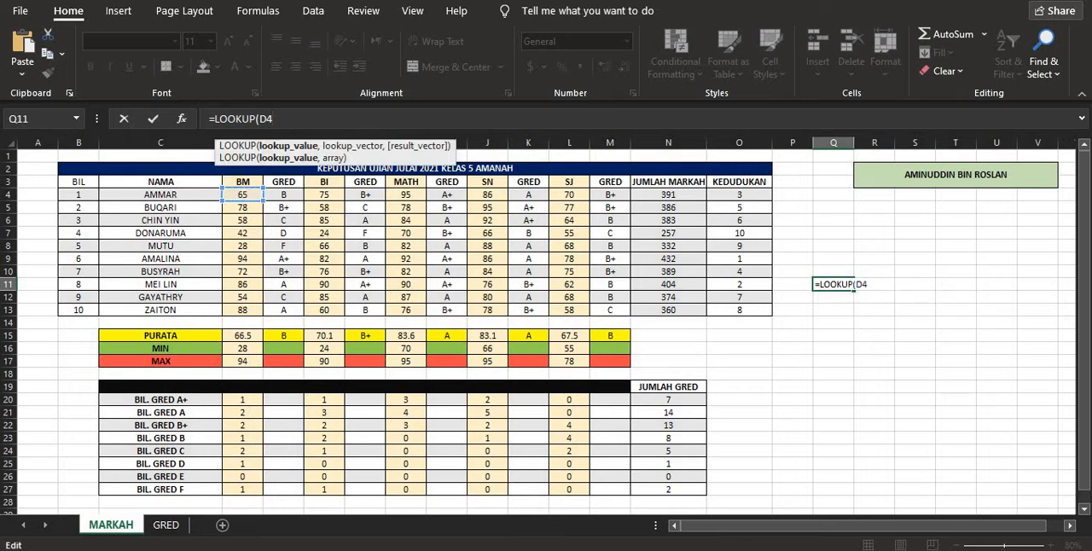
text(,)
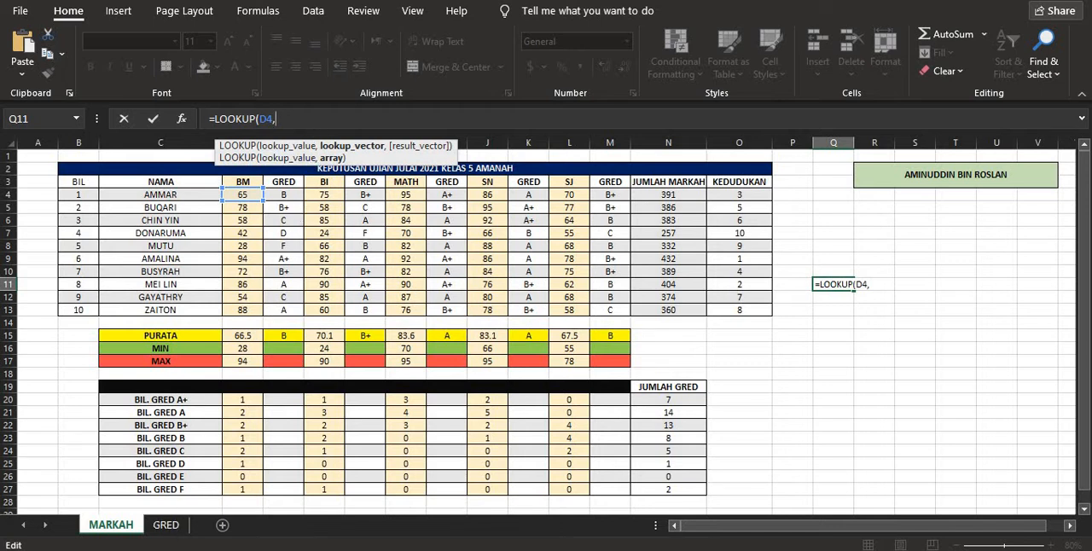
text(ja)
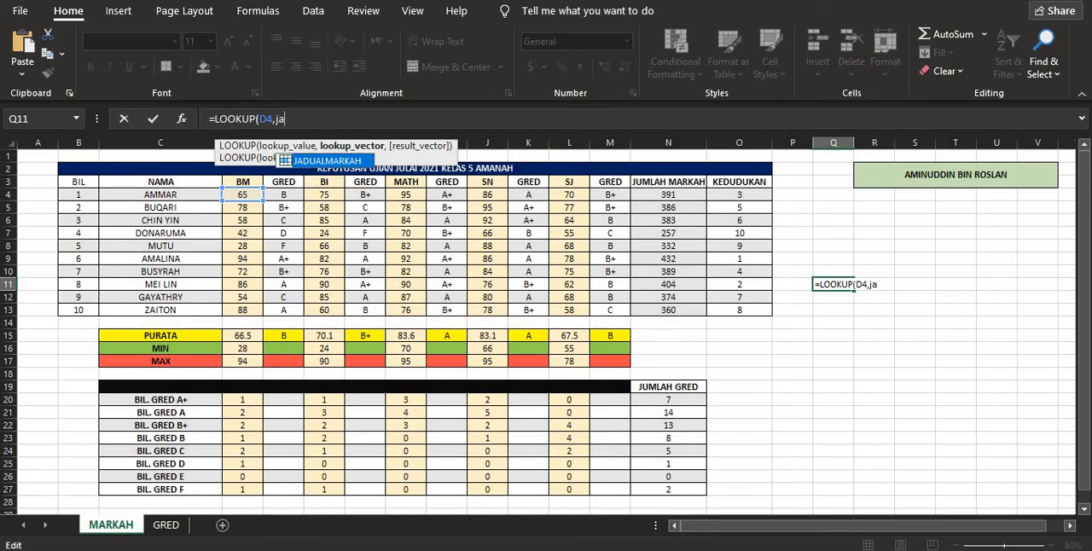
double_click(318, 162)
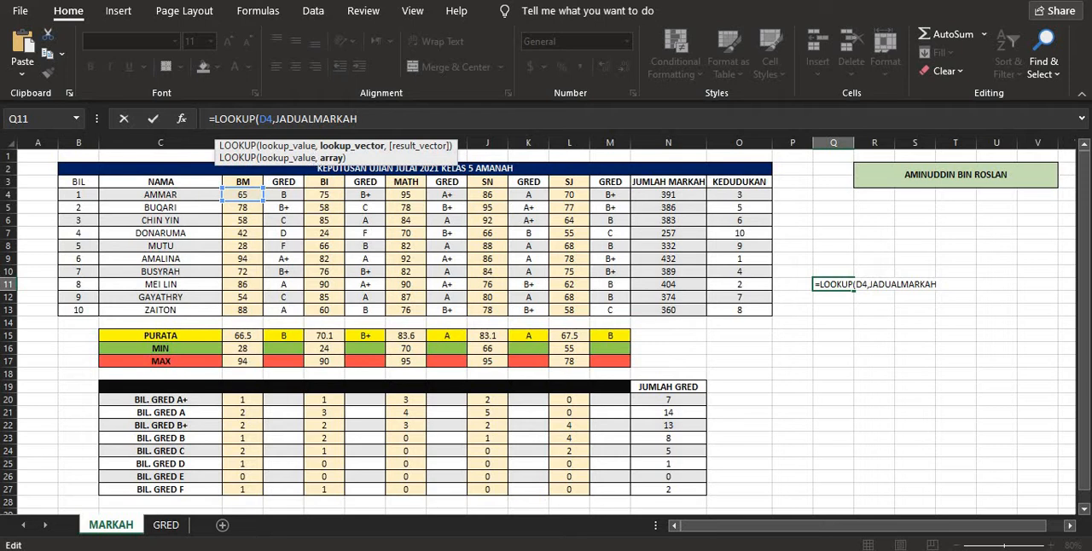
key(Return)
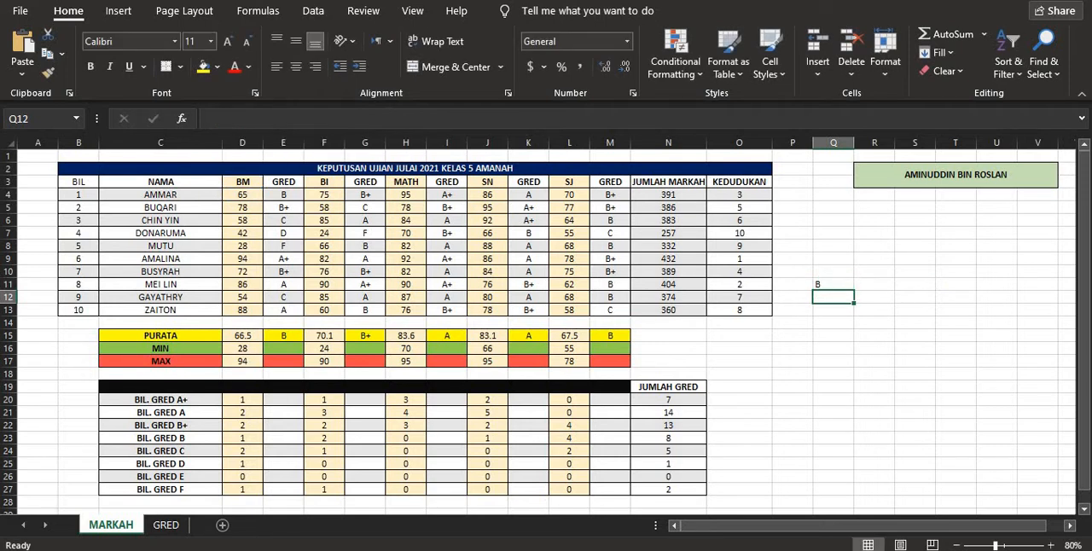
- Compare the LOOKUP result in Q11 with the first student's BM mark in D4
drag(792, 272, 833, 323)
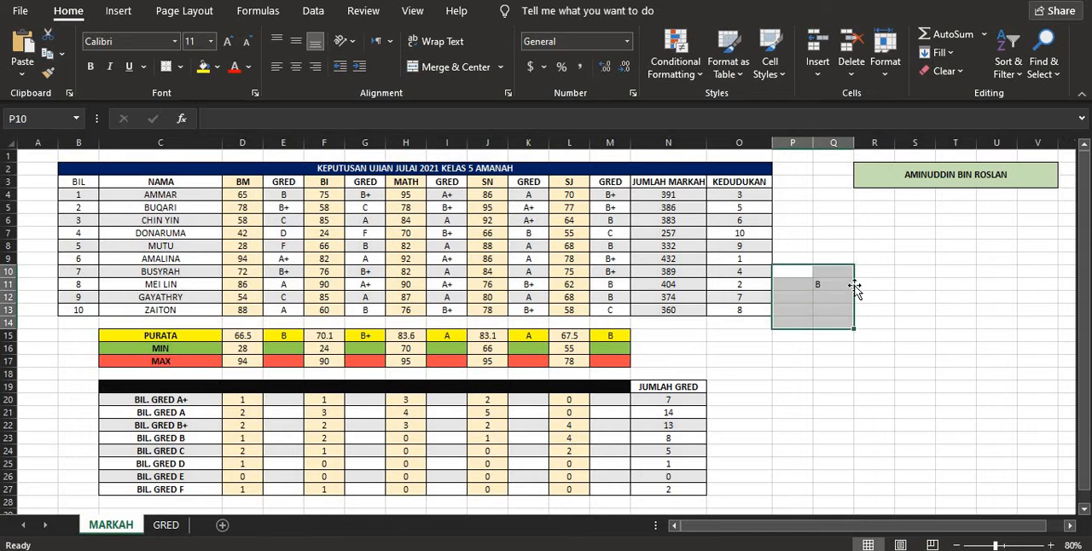
click(802, 257)
drag(806, 260, 859, 320)
click(836, 284)
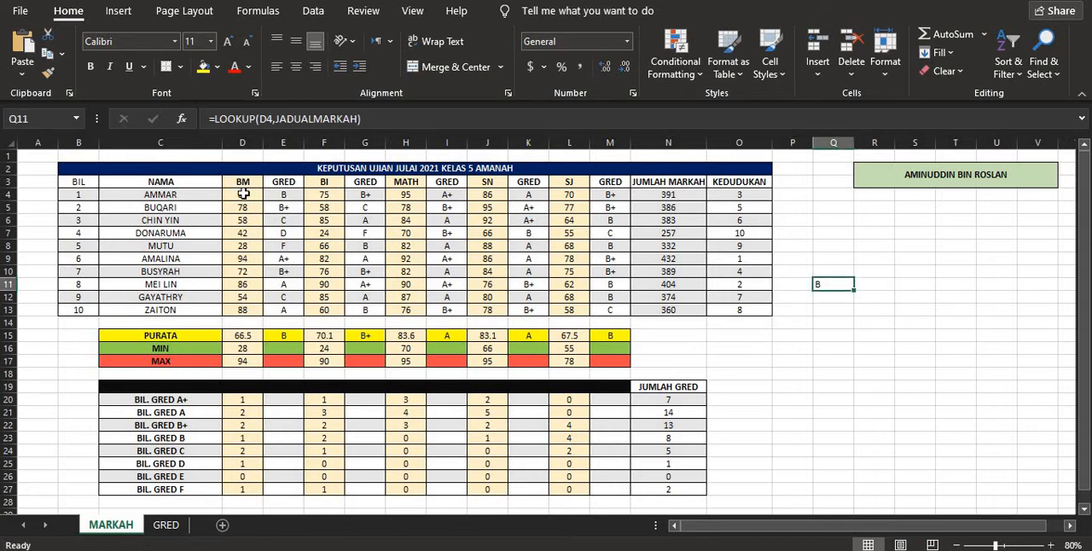
click(243, 195)
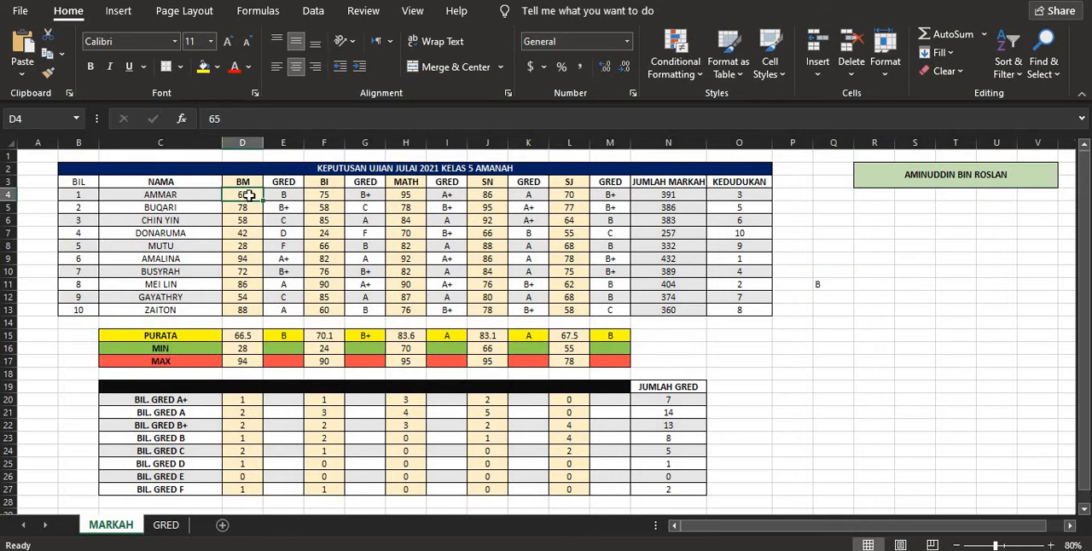